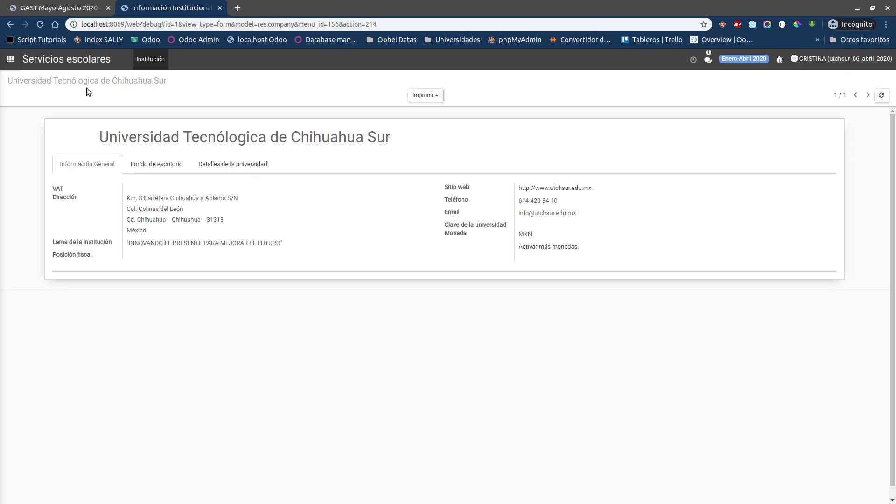
Step: Open the Horarios application and go to its Asignar Horarios list
click(9, 59)
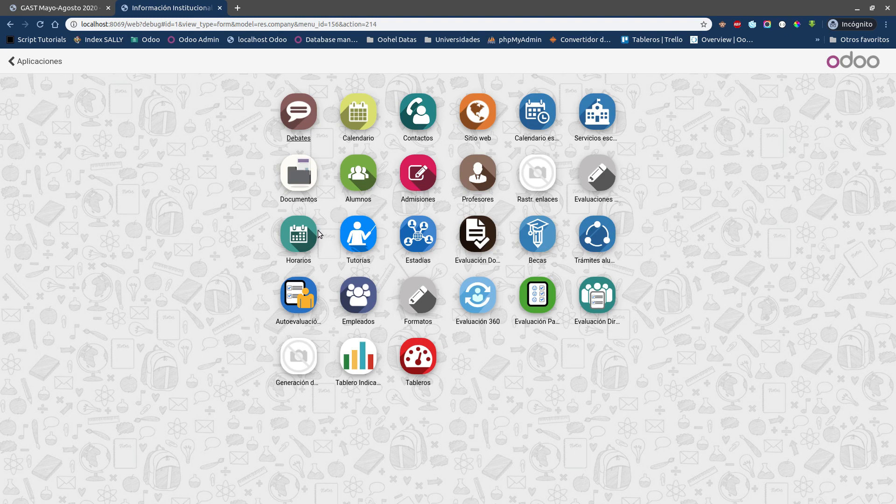
click(301, 232)
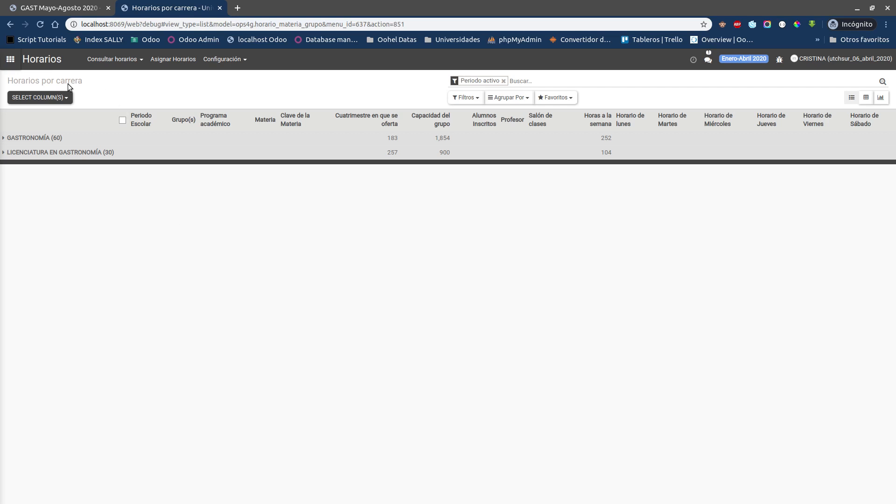
triple_click(55, 82)
click(55, 83)
triple_click(39, 81)
triple_click(46, 82)
click(46, 82)
click(170, 62)
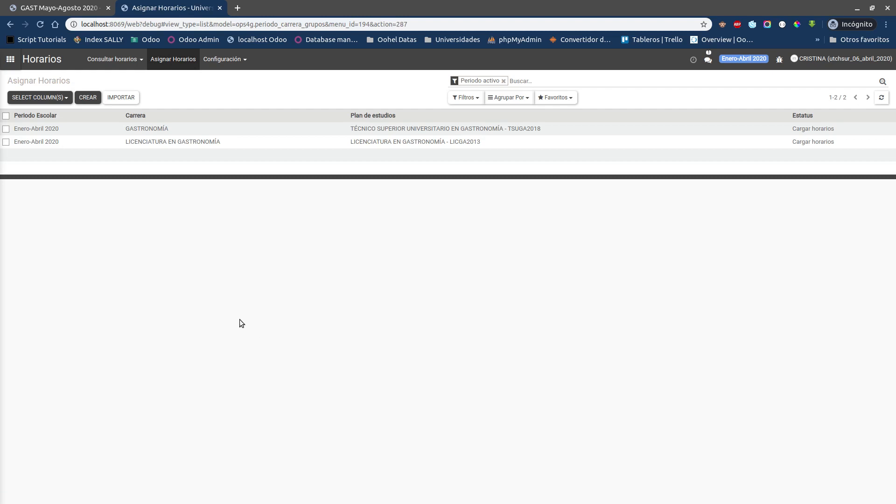
Step: View the Enero-Abril 2020 schedule records for GASTRONOMÍA and LICENCIATURA EN GASTRONOMÍA, ending back on GASTRONOMÍA
click(214, 128)
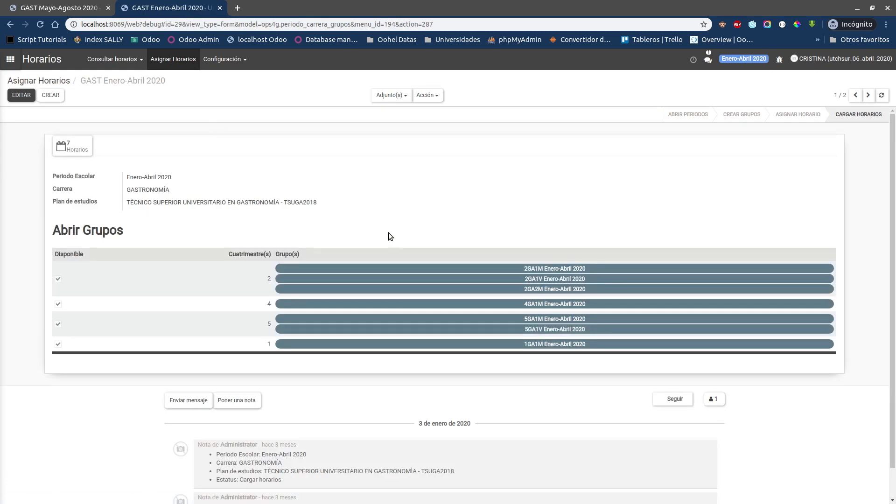
click(867, 96)
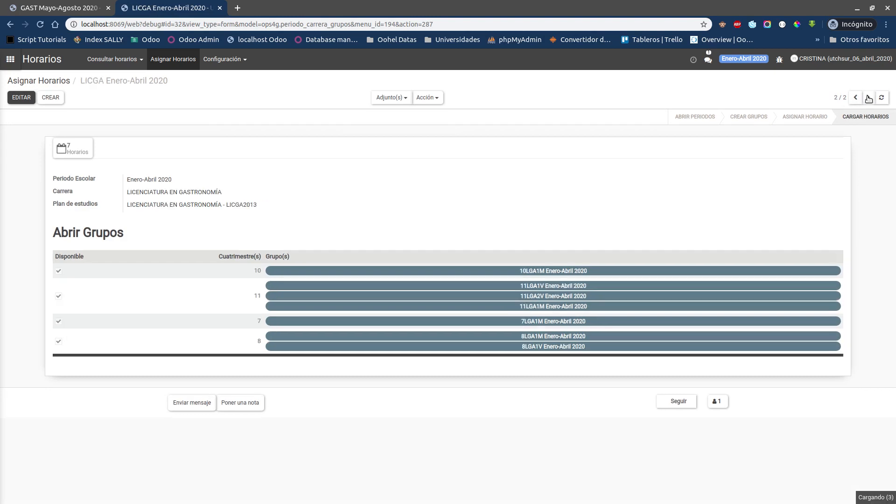
click(866, 96)
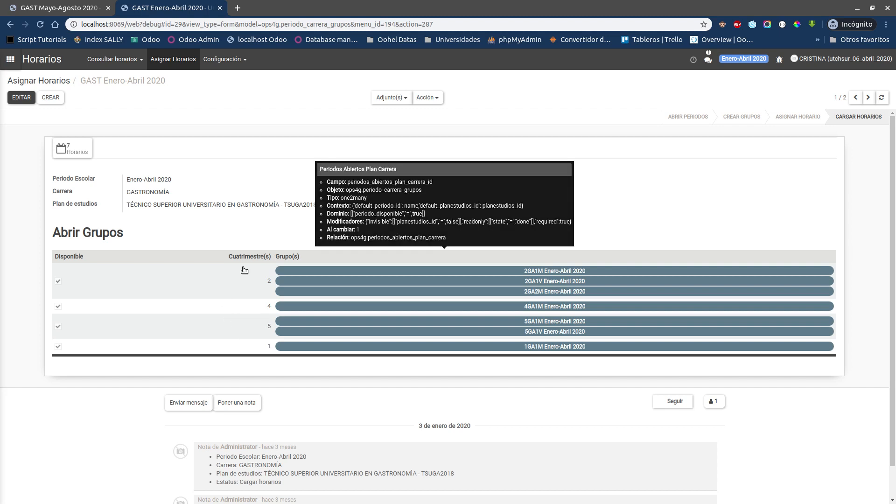
Step: Examine the details and groups of cuatrimestre 2 in the GASTRONOMÍA Enero-Abril 2020 record, and close them
click(234, 283)
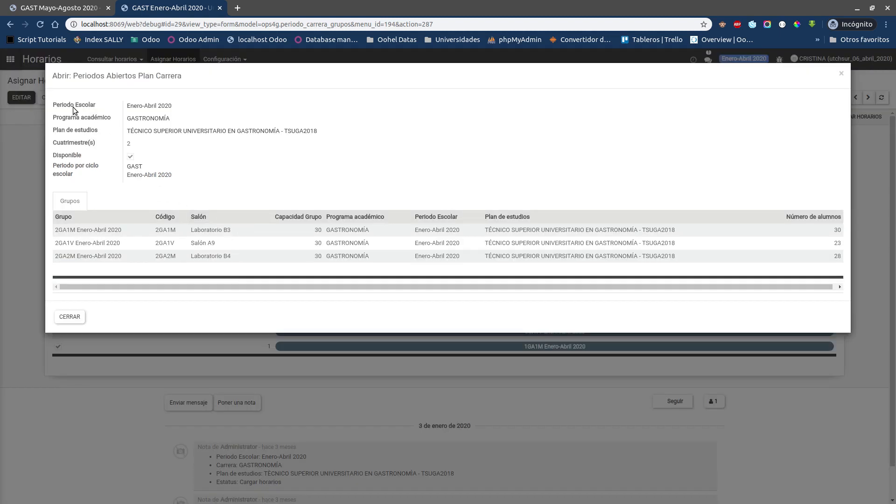
triple_click(65, 119)
triple_click(69, 130)
double_click(75, 146)
triple_click(70, 168)
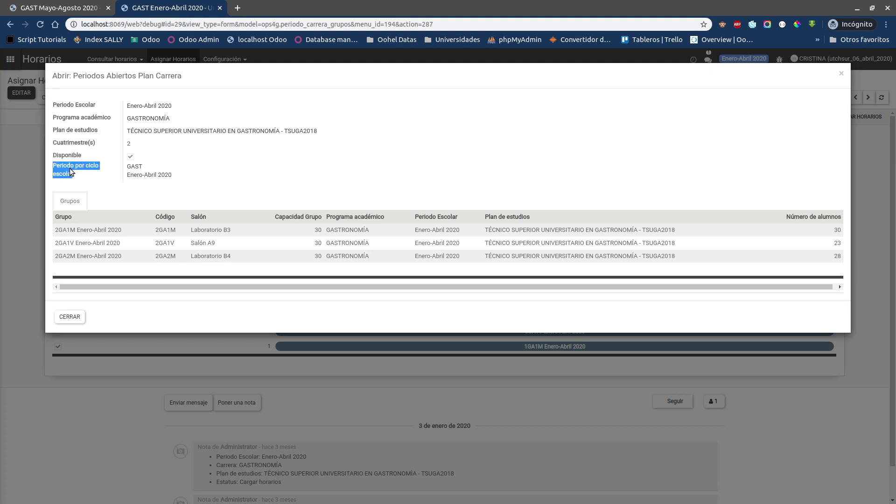
click(212, 177)
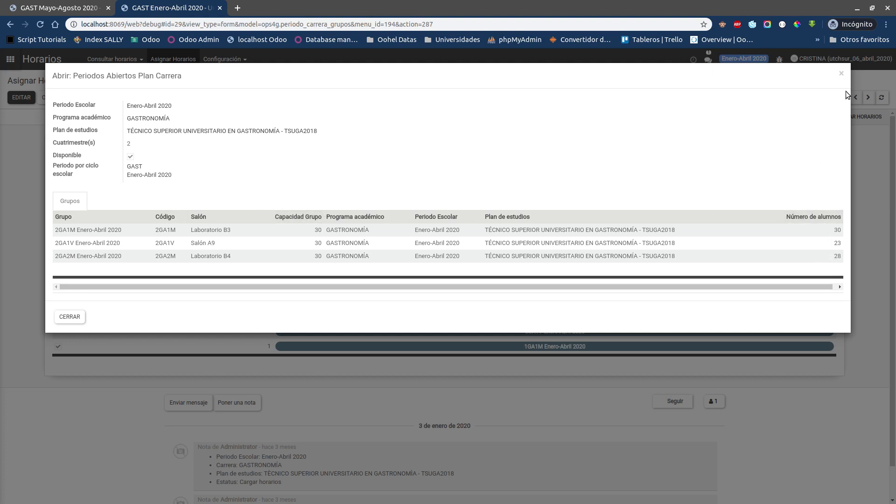
click(841, 75)
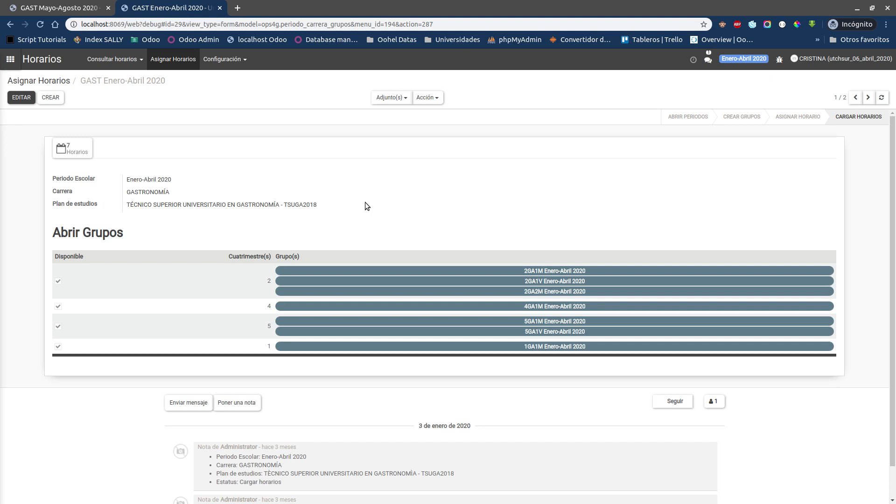
Step: Return to the Asignar Horarios list, remove the Periodo activo filter and group the records by Periodo Escolar
click(39, 81)
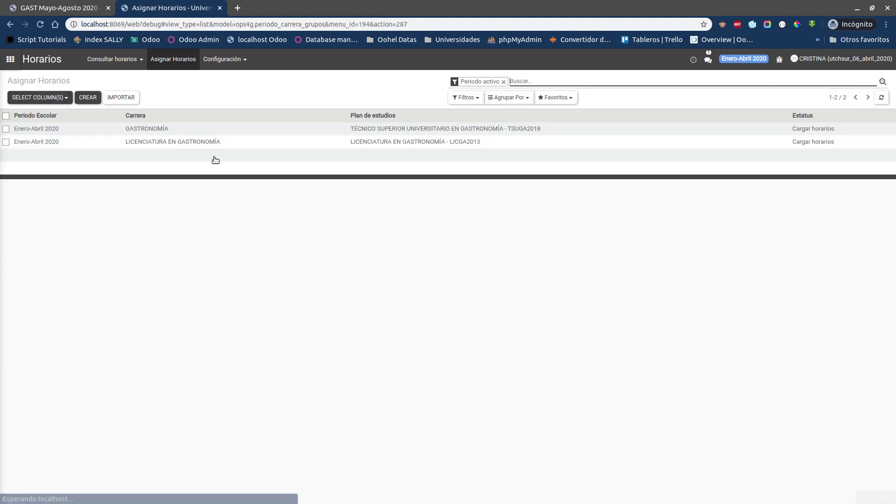
right_click(251, 239)
click(250, 240)
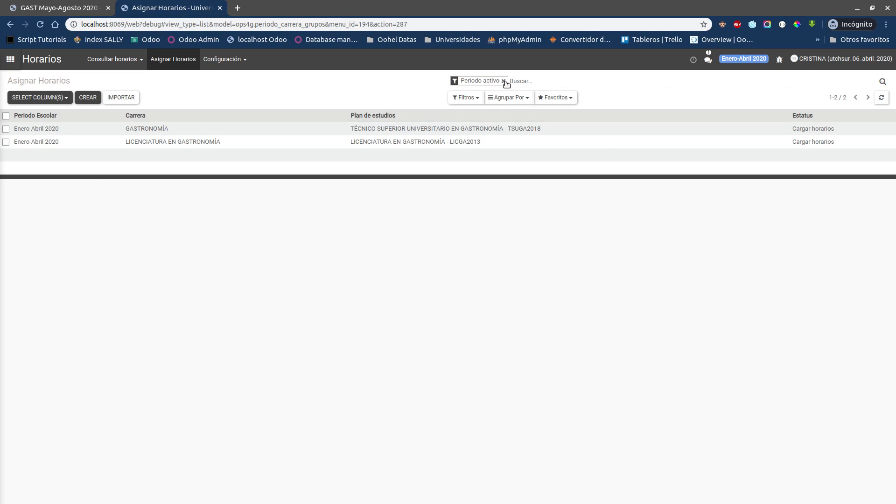
triple_click(466, 85)
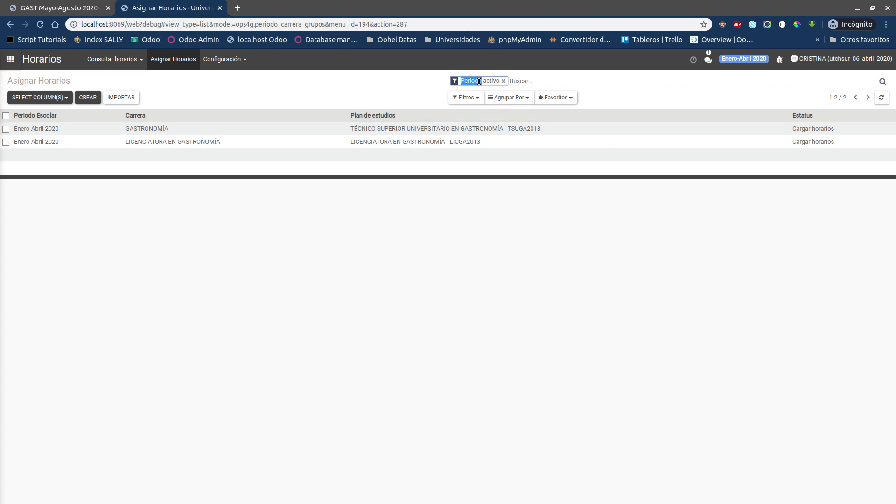
click(503, 81)
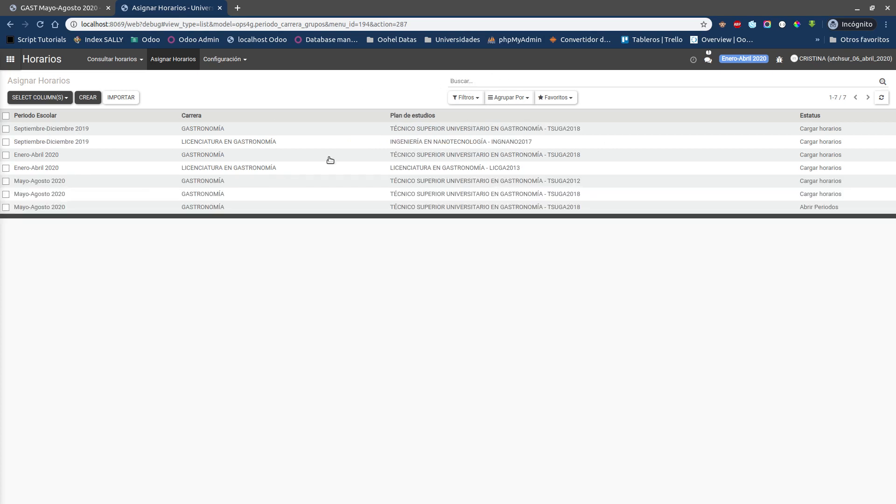
click(502, 99)
click(509, 132)
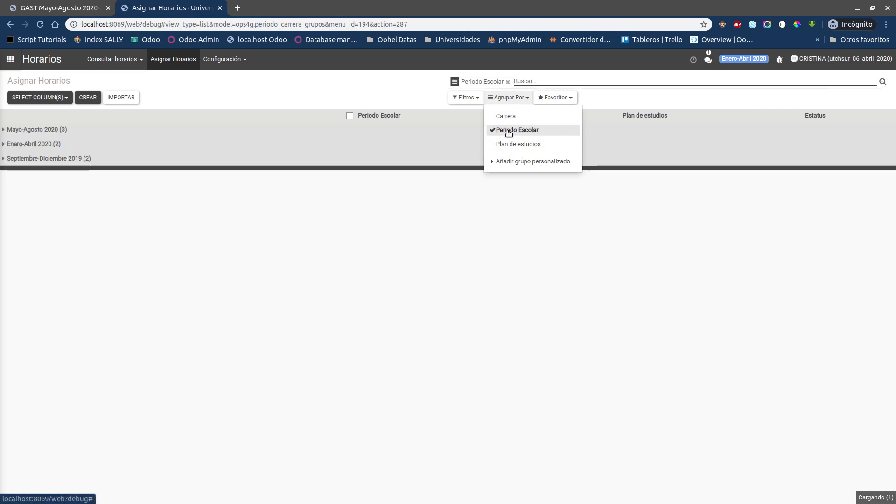
click(411, 310)
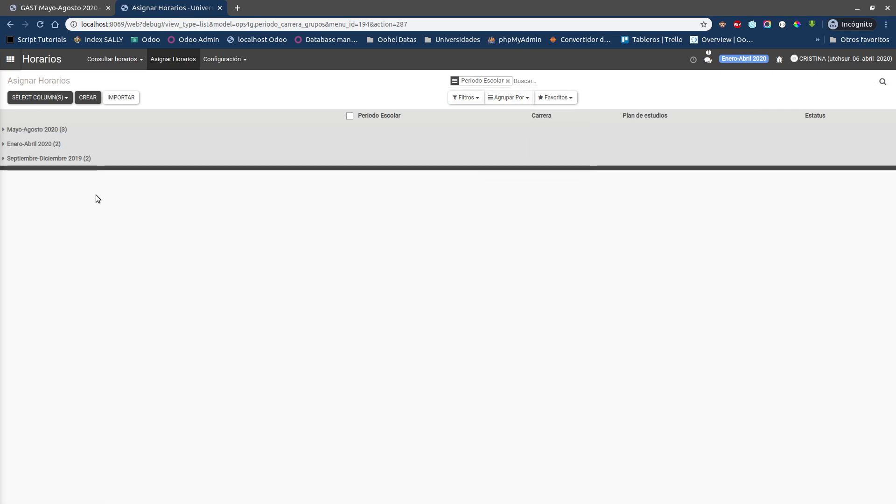
Step: Expand the Mayo-Agosto 2020 group and open its GASTRONOMÍA TSUGA2018 record with status Cargar horarios
click(39, 160)
click(40, 162)
click(32, 145)
click(32, 145)
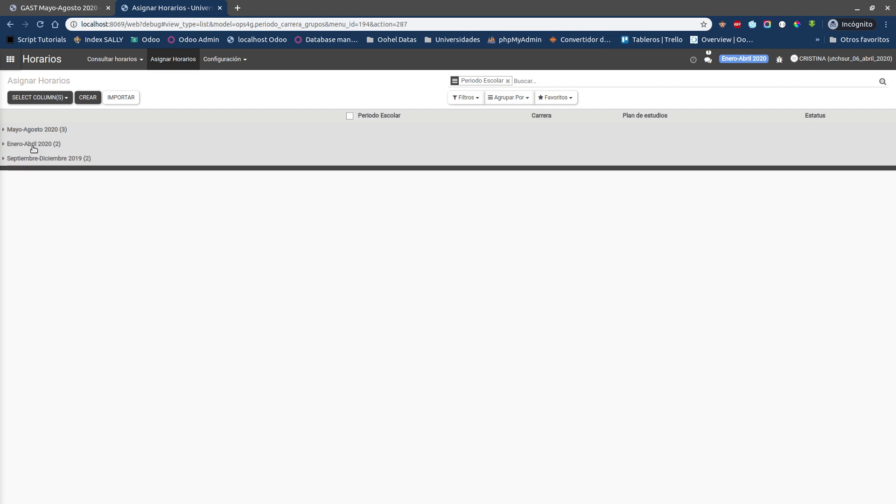
click(36, 130)
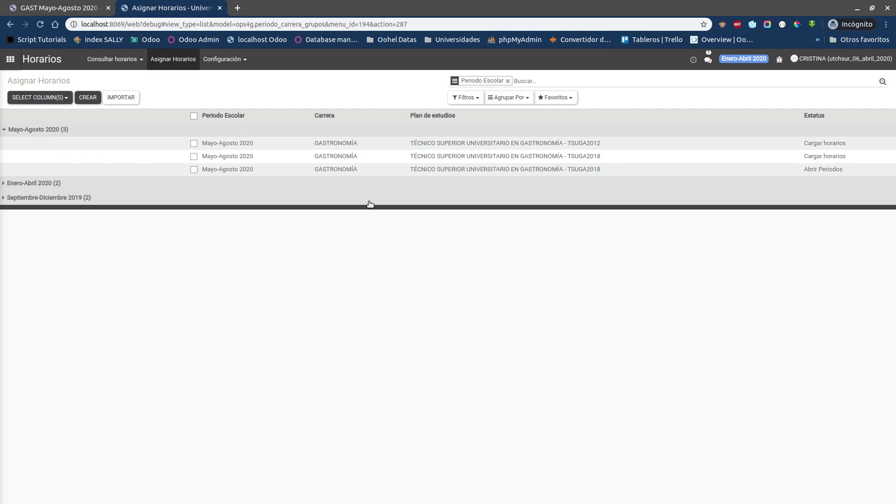
click(536, 158)
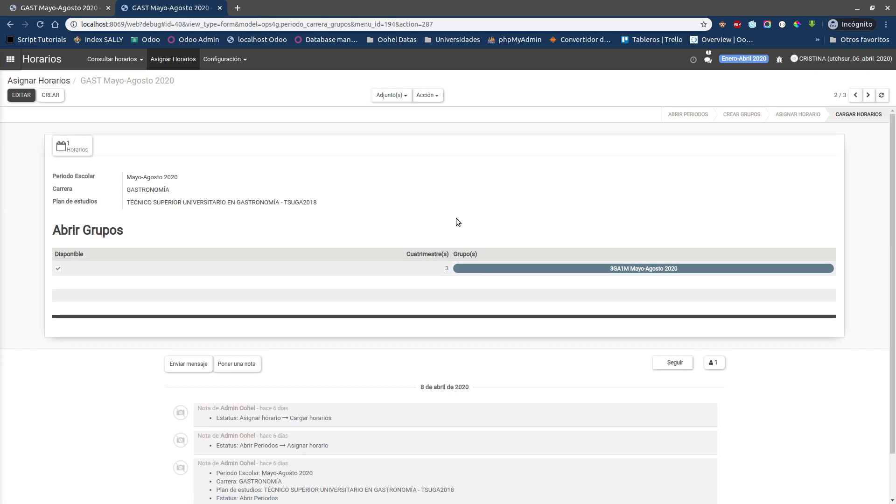
Step: Duplicate the browser tab showing the GAST Mayo-Agosto 2020 record and return to the original tab
mouse_move(438, 263)
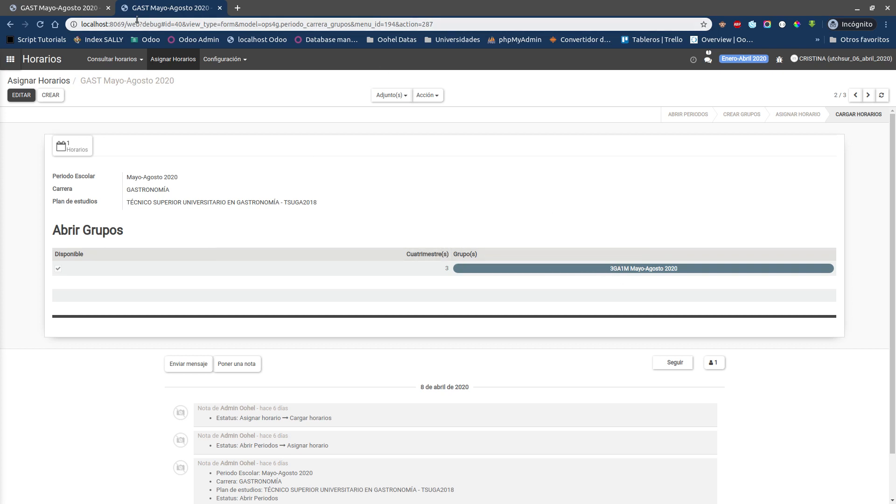
right_click(147, 8)
click(167, 47)
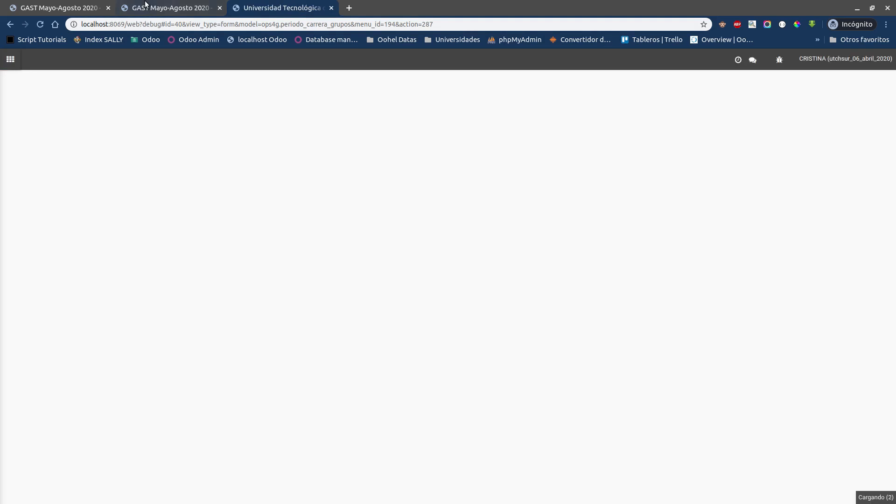
click(168, 8)
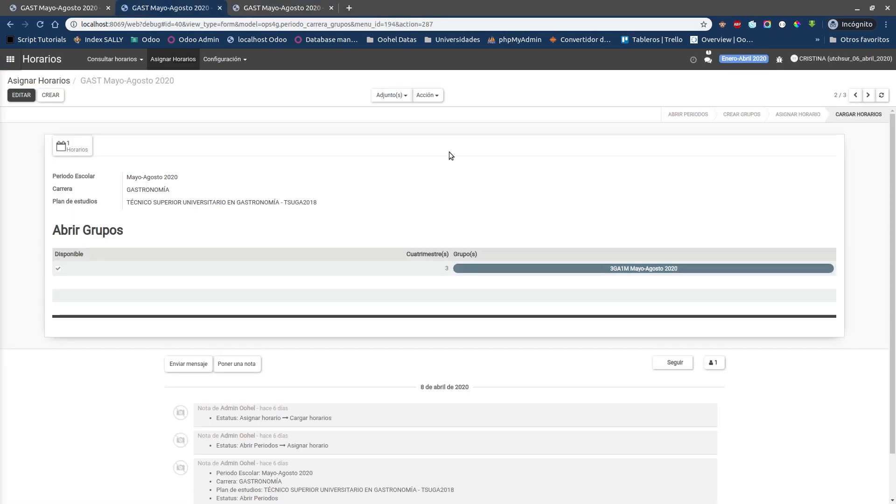
Step: Create a schedule record for period Mayo-Agosto 2020, career GASTRONOMÍA and study plan TÉCNICO SUPERIOR UNIVERSITARIO EN GASTRONOMÍA - TSUGA2018
click(51, 95)
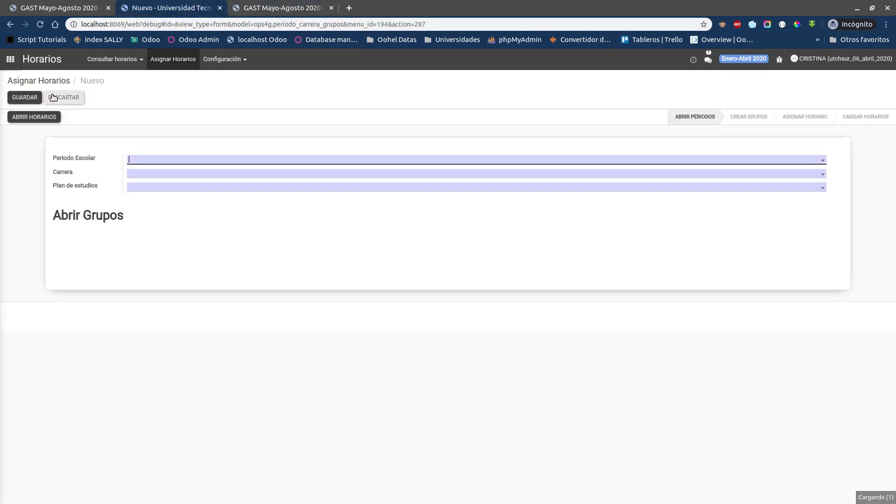
click(193, 159)
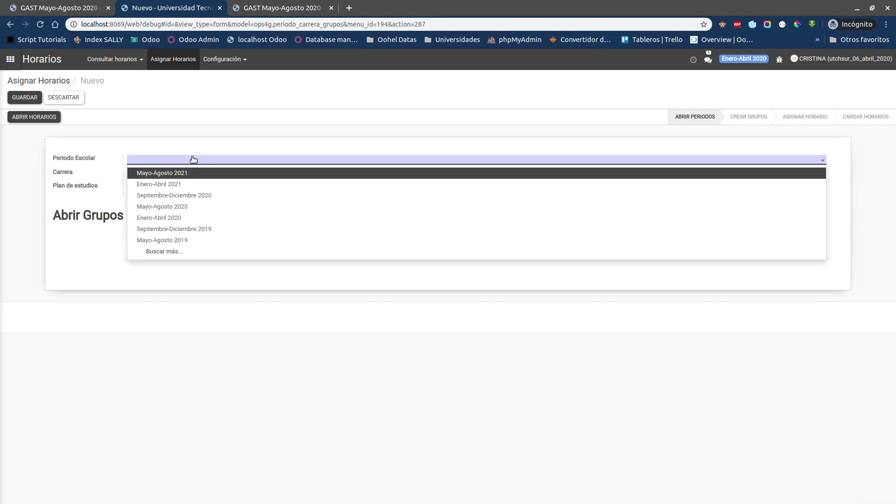
click(142, 123)
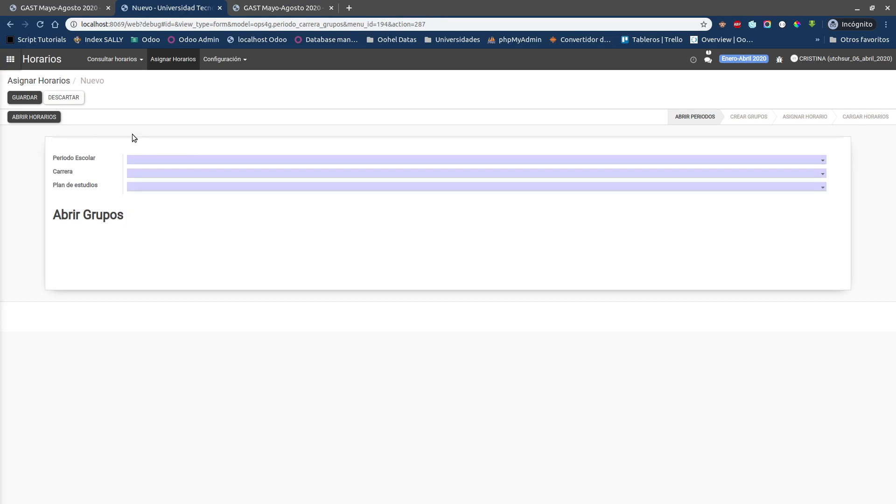
click(143, 158)
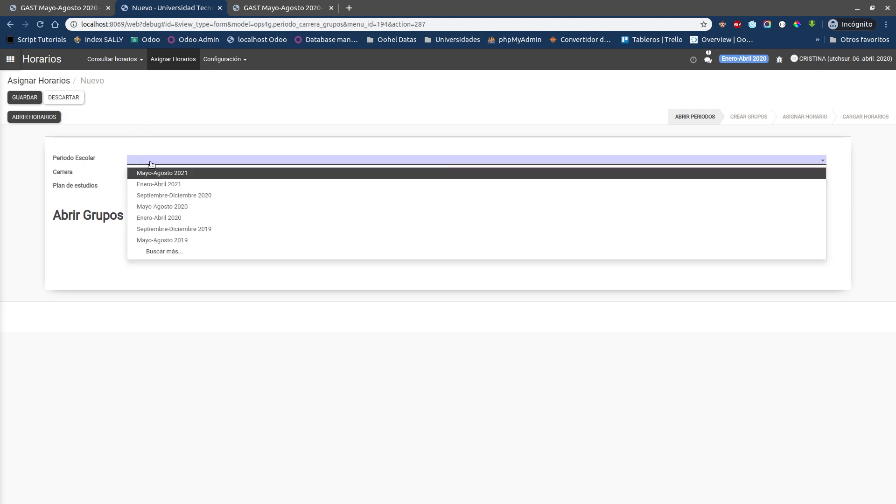
click(163, 206)
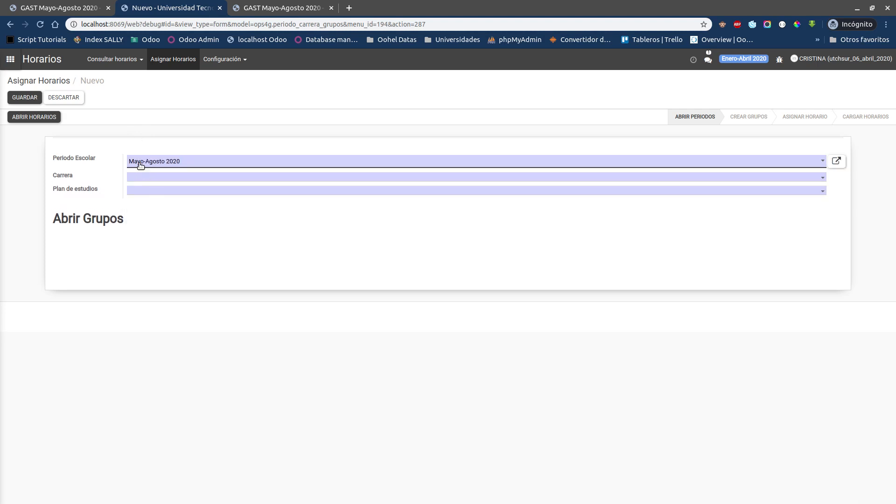
click(150, 179)
click(158, 186)
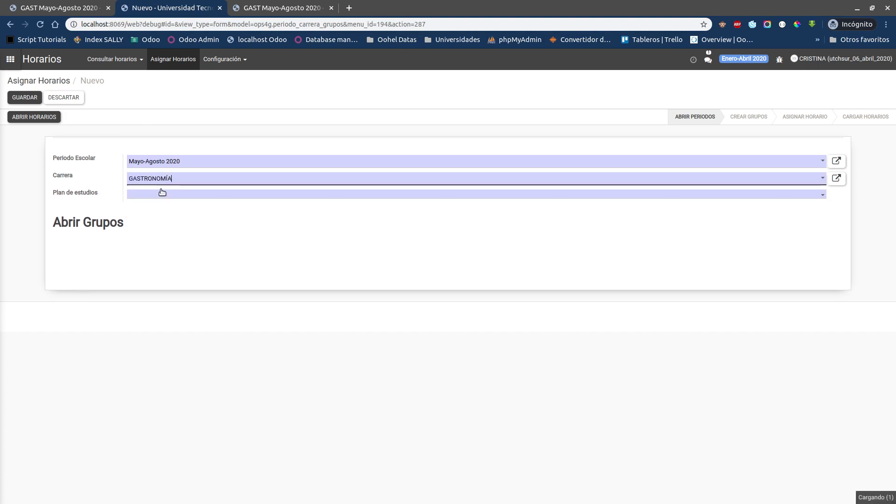
click(133, 195)
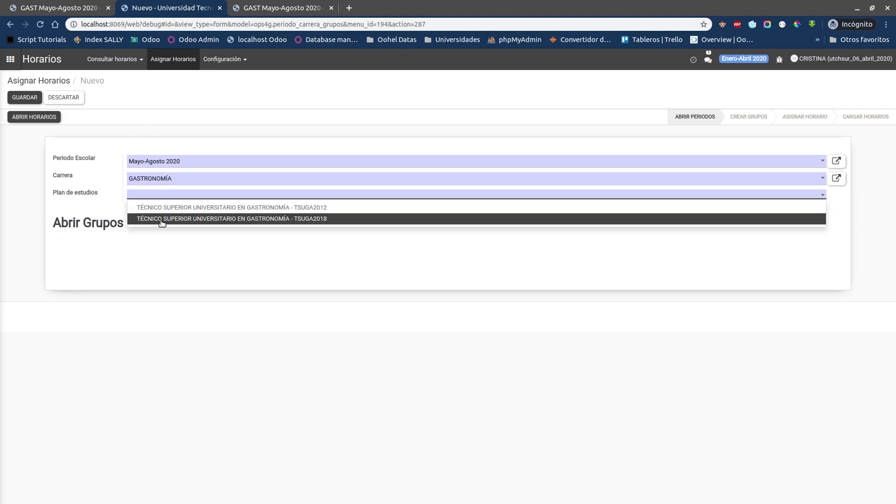
click(136, 220)
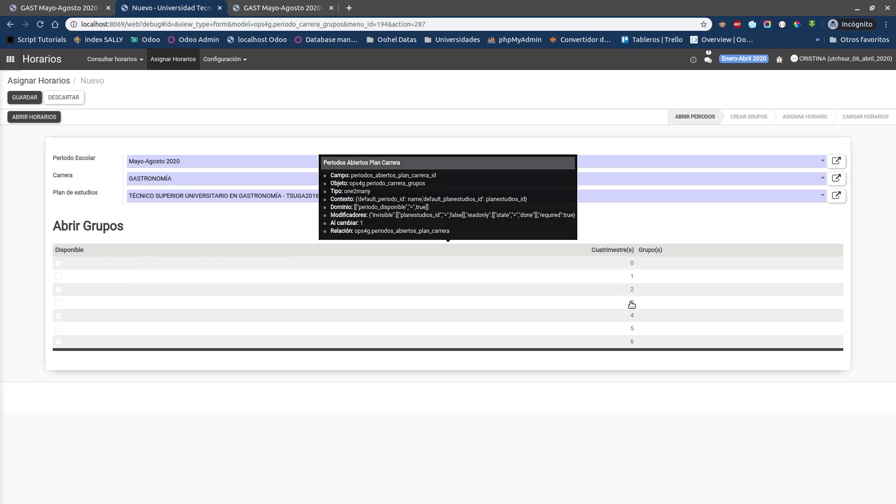
Step: Mark cuatrimestre 3 as available and start creating a new group for it
click(58, 302)
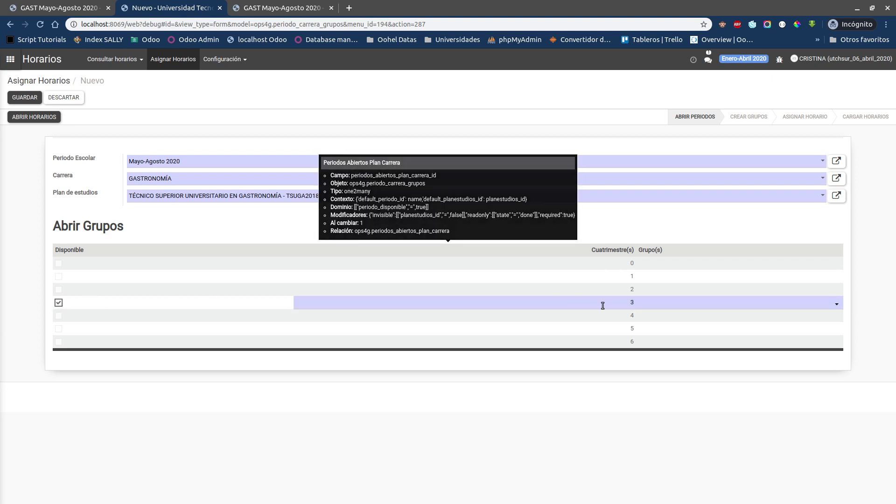
click(676, 303)
click(681, 317)
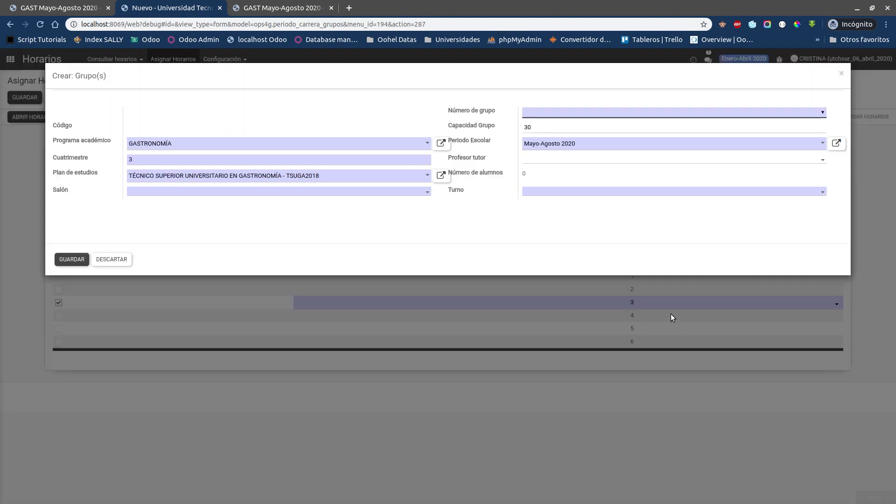
Step: Set the new group's classroom to Salón A15
click(139, 192)
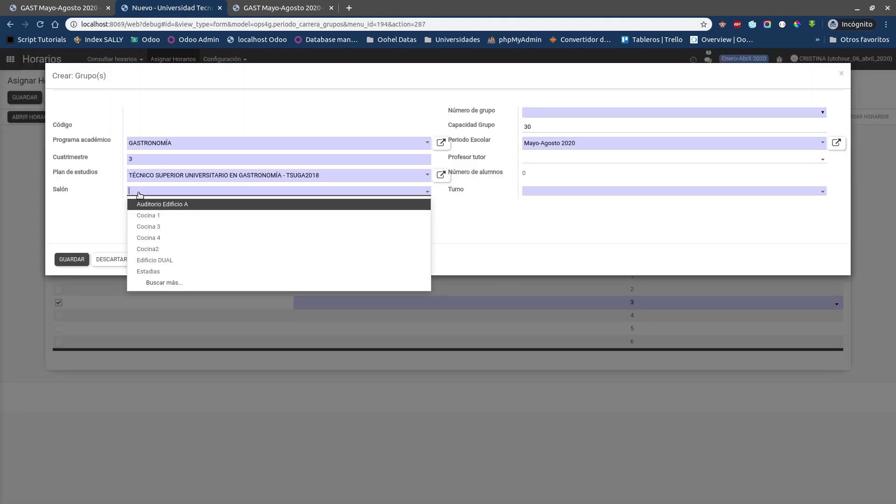
text(salón)
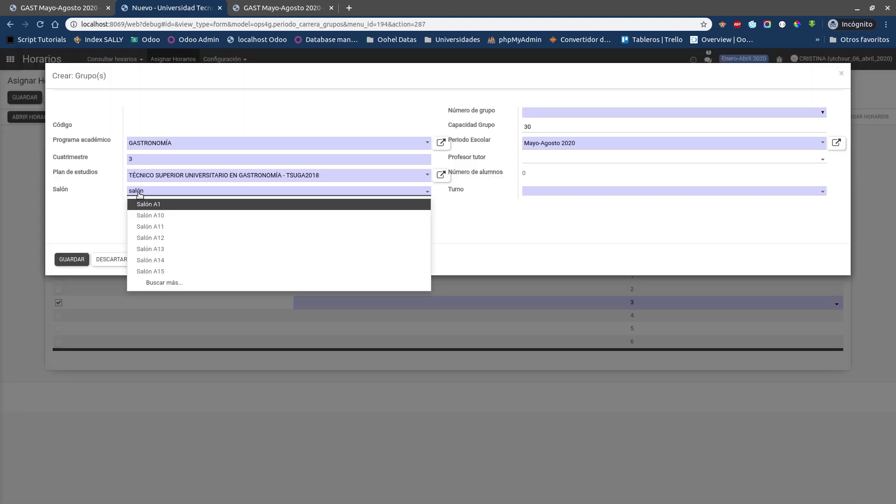
key(Down)
key(Down)
key(Down)
key(Down)
key(Down)
key(Down)
key(Return)
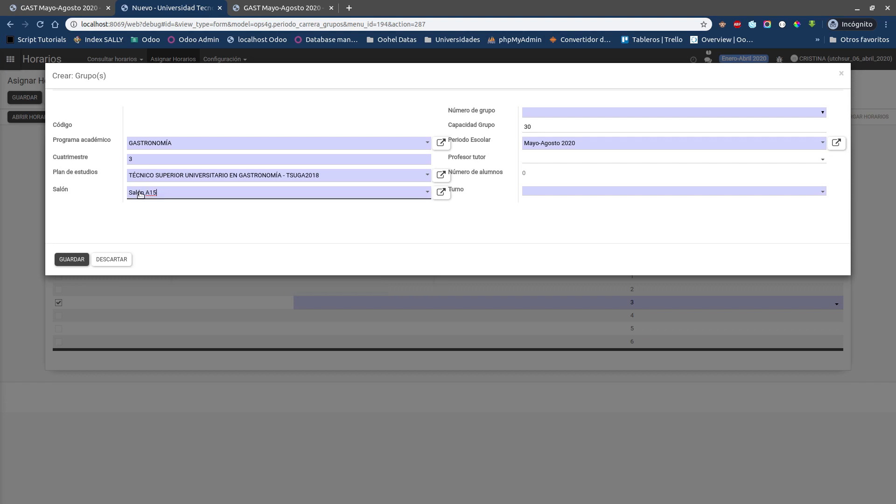
click(174, 219)
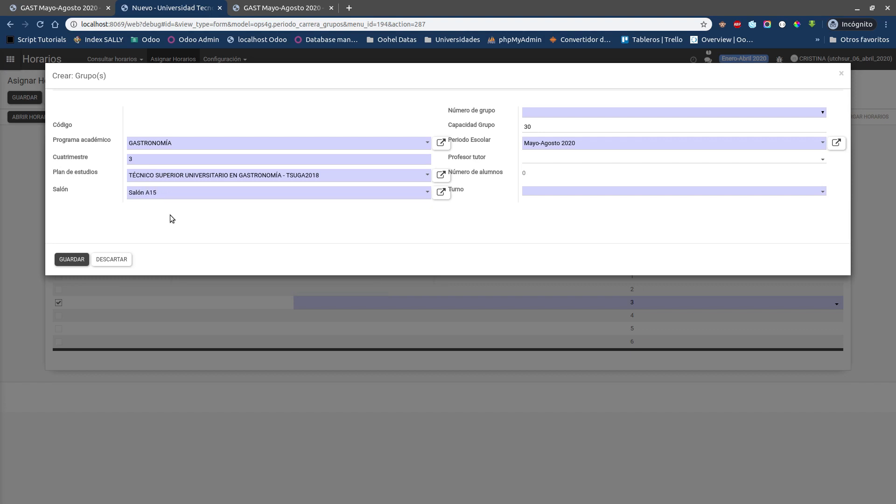
Step: Set the new group's number to 2, checking the group already listed in the other GAST Mayo-Agosto 2020 record
click(563, 112)
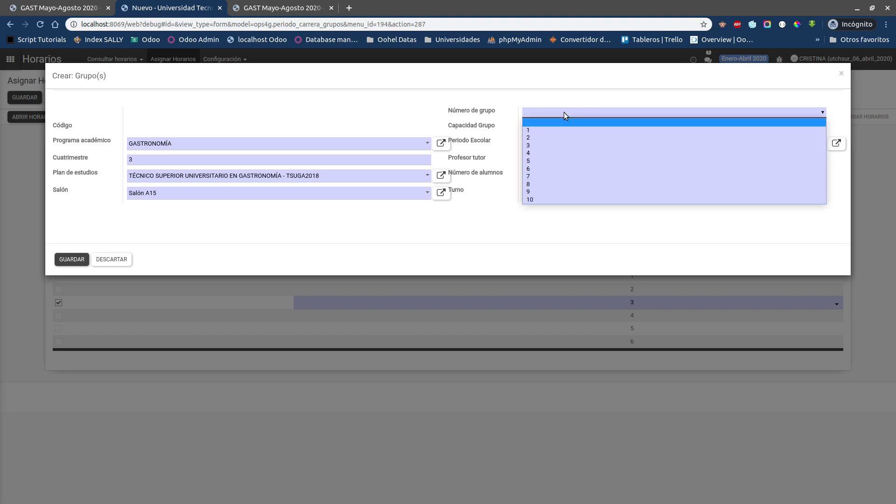
click(530, 138)
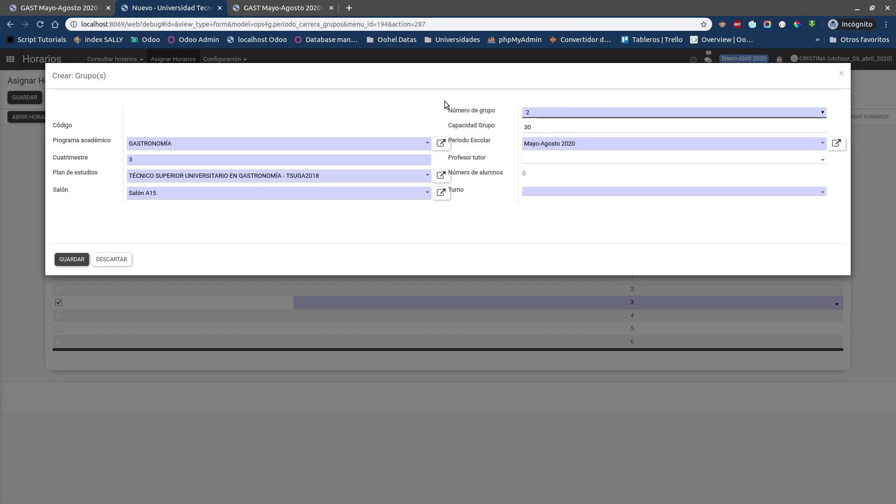
click(280, 7)
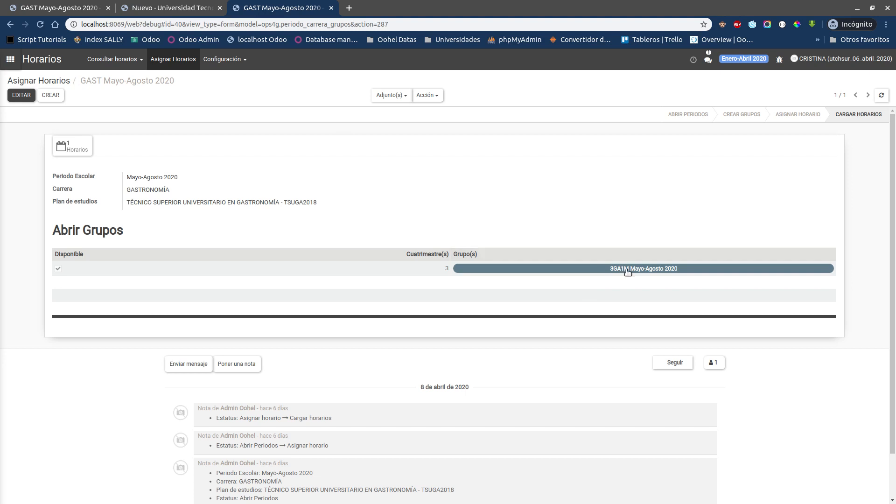
click(174, 8)
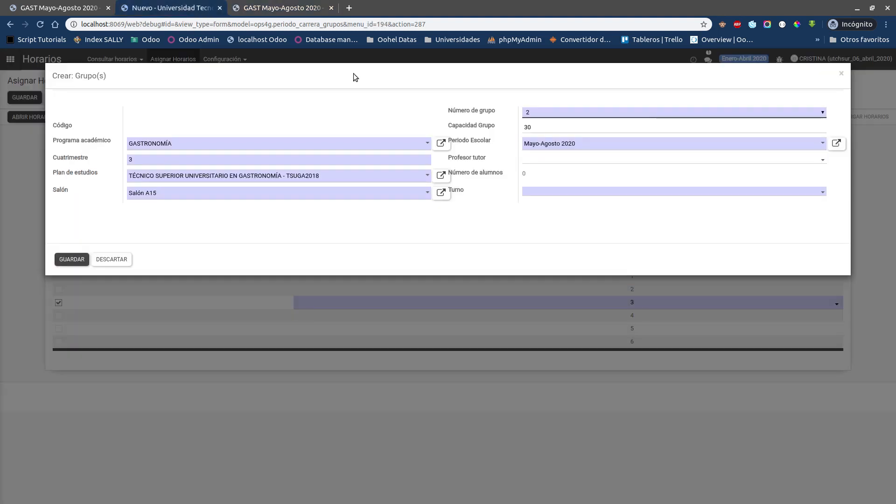
Step: Choose the group's tutor professor, set its shift to Matutino and save the group
click(538, 161)
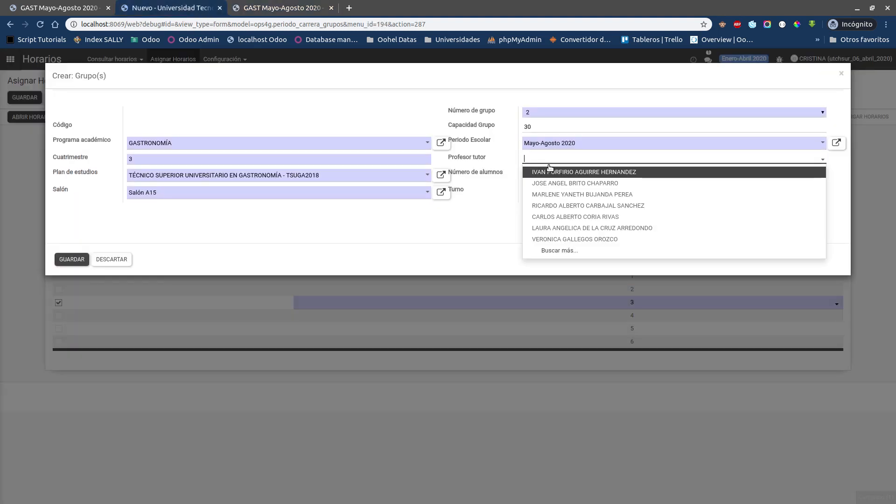
click(585, 228)
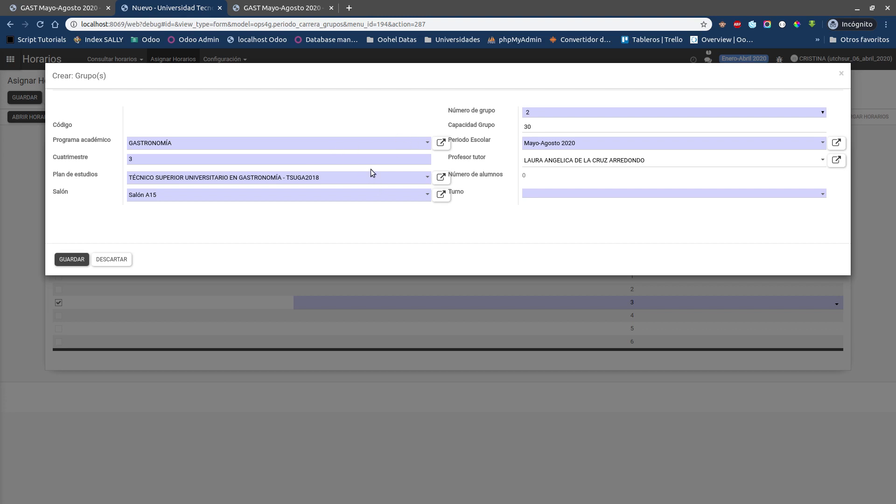
click(599, 193)
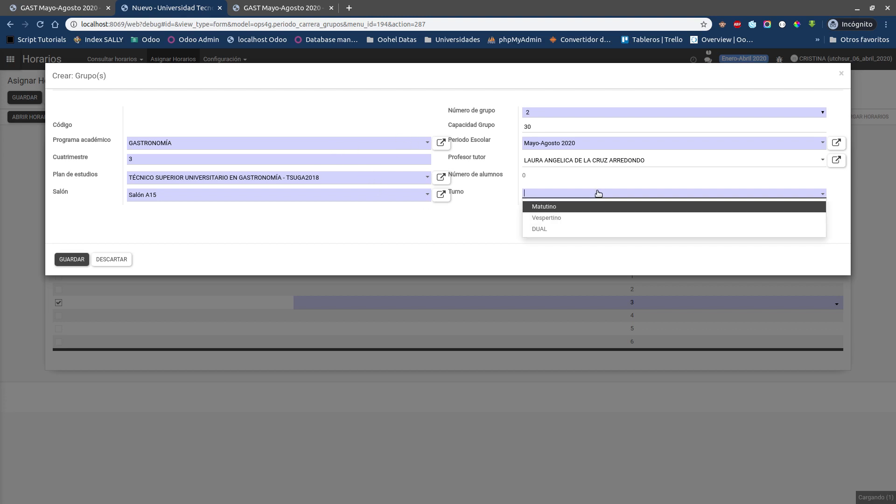
click(552, 211)
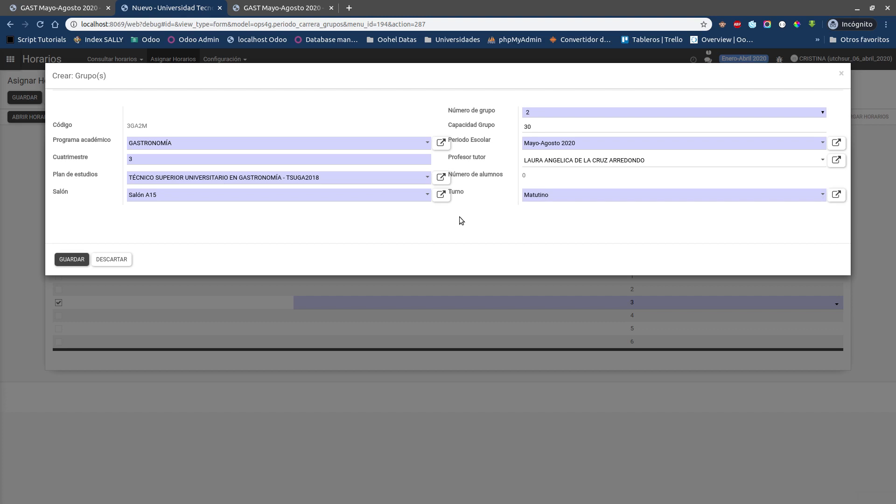
click(68, 259)
click(195, 224)
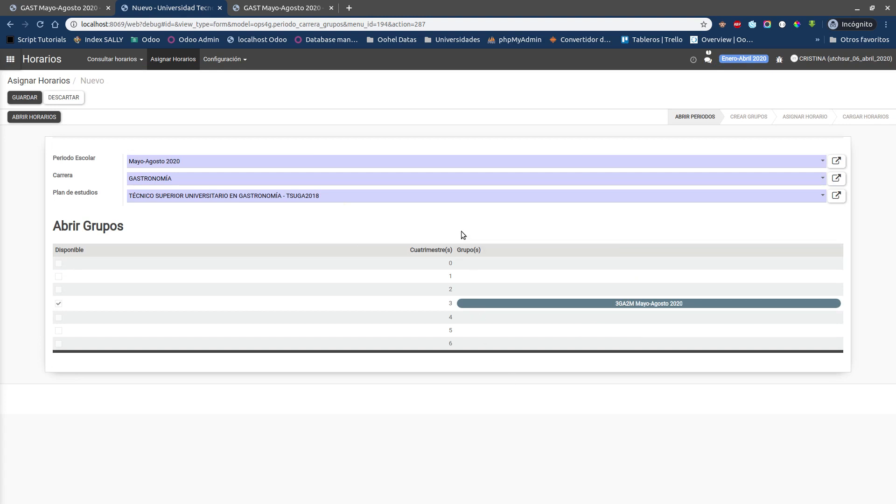
Step: Save the new schedule record and review the notes logged beneath it
click(437, 307)
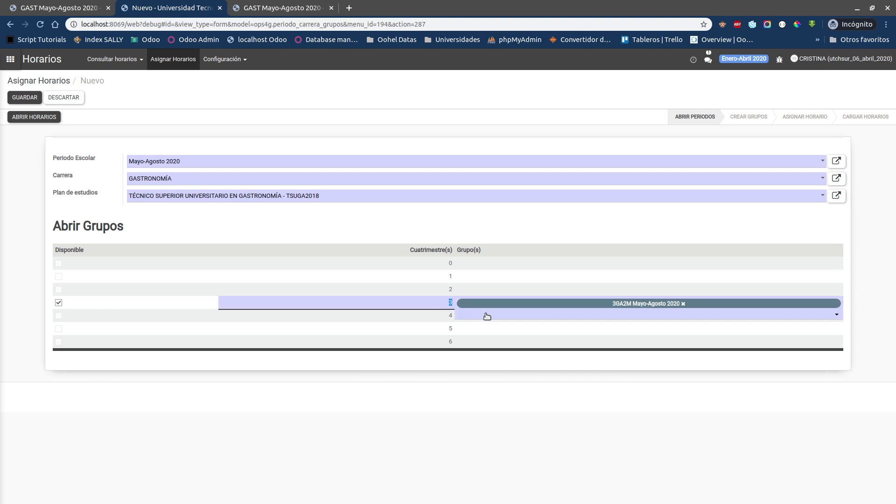
click(487, 315)
click(331, 407)
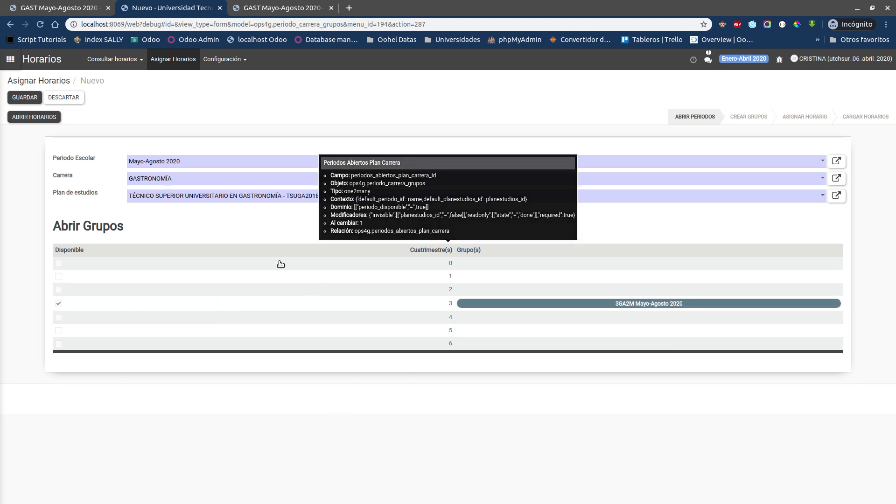
click(29, 97)
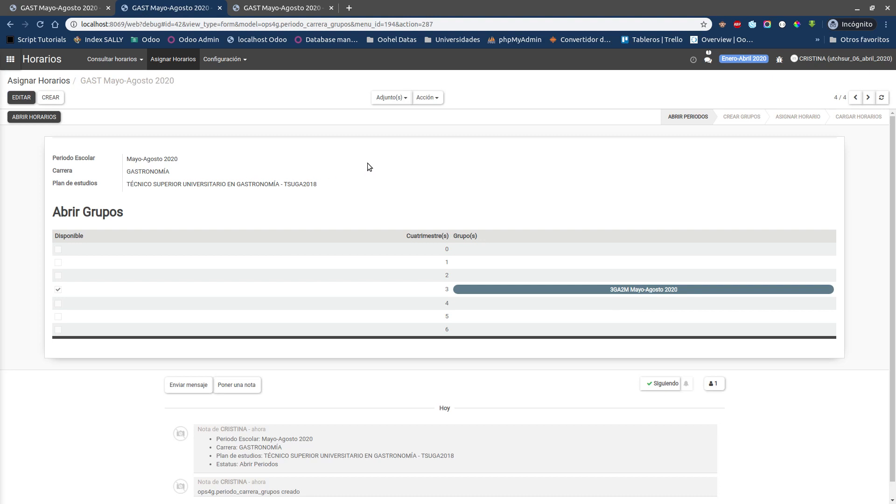
scroll(162, 427, down, 1)
drag(197, 414, 335, 464)
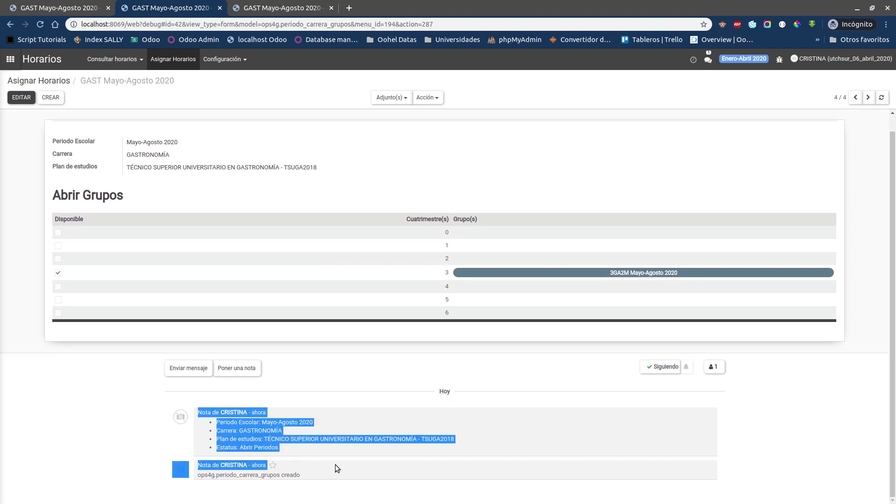
click(300, 449)
scroll(295, 441, up, 1)
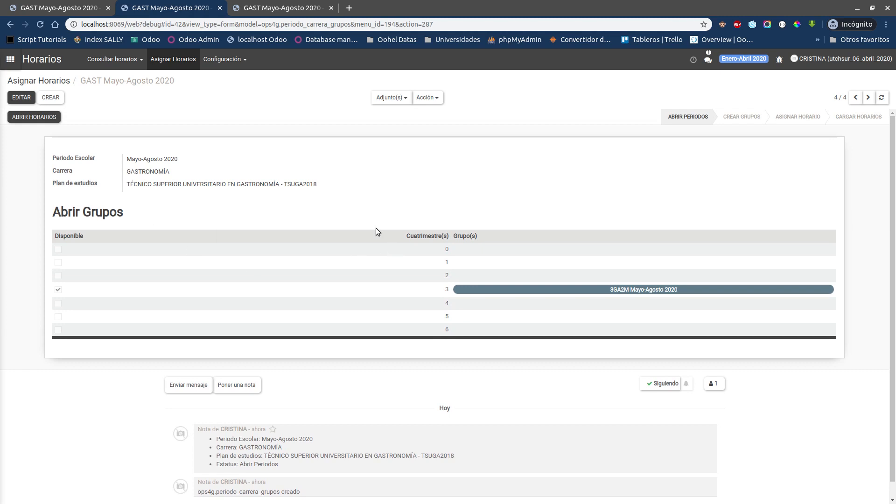
Step: Open the schedules for the saved GAST Mayo-Agosto 2020 record and register its groups
click(39, 121)
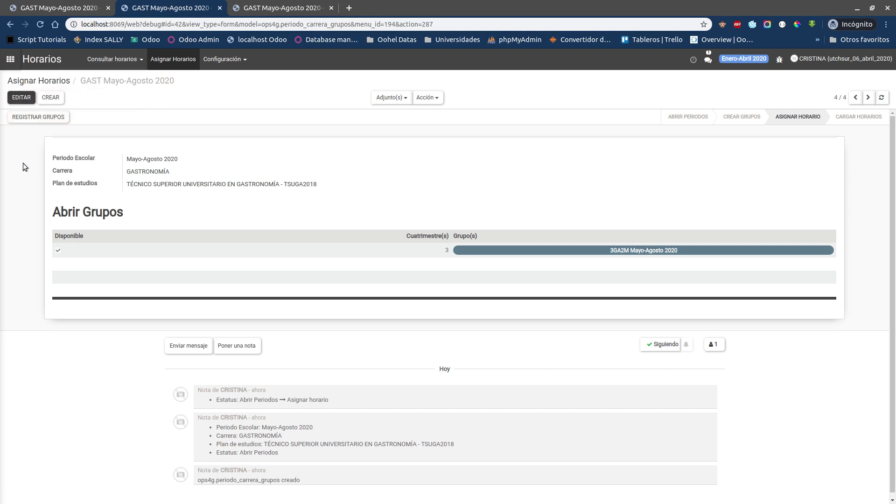
key(F5)
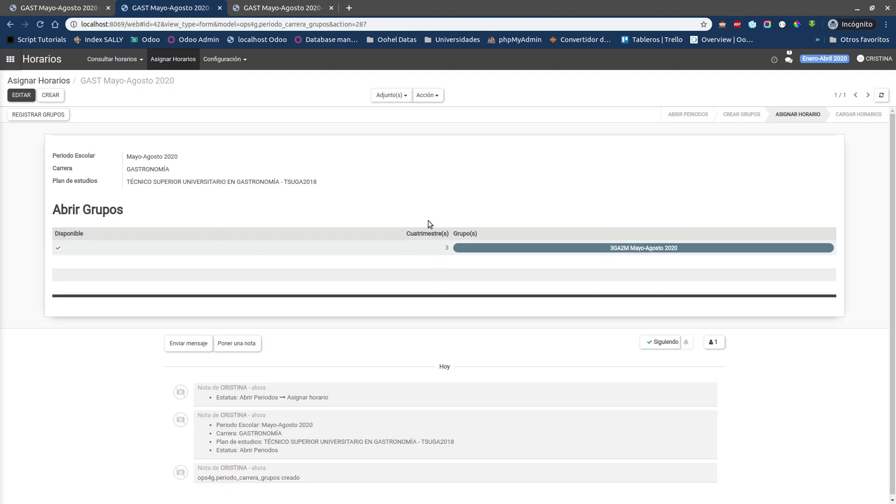
click(41, 119)
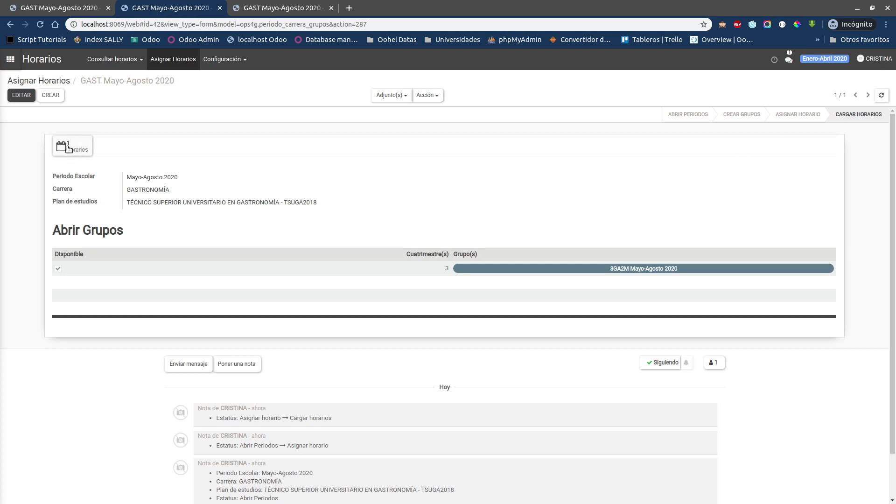
click(33, 99)
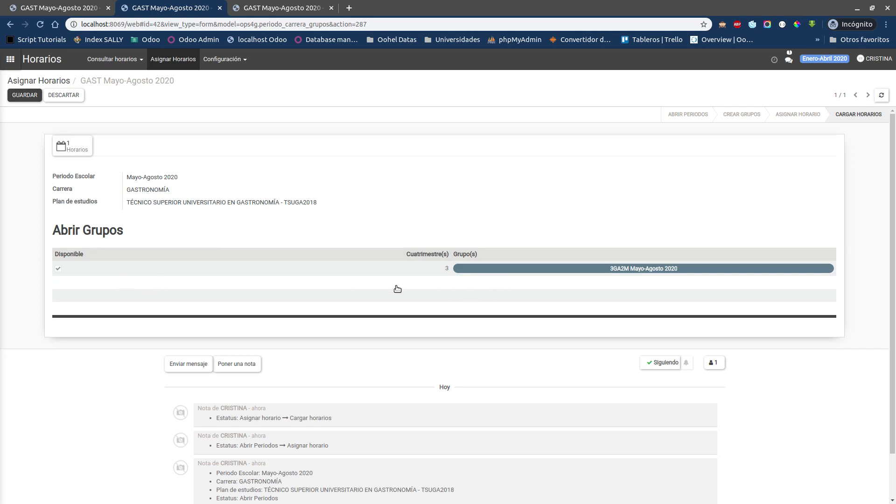
click(26, 96)
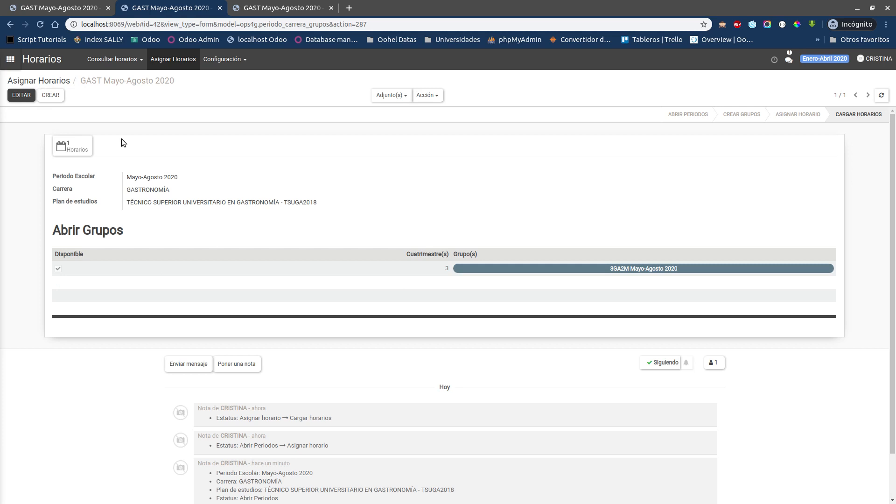
Step: Examine the subject load of the cuatrimestre 3 group and return to the schedule record
click(413, 270)
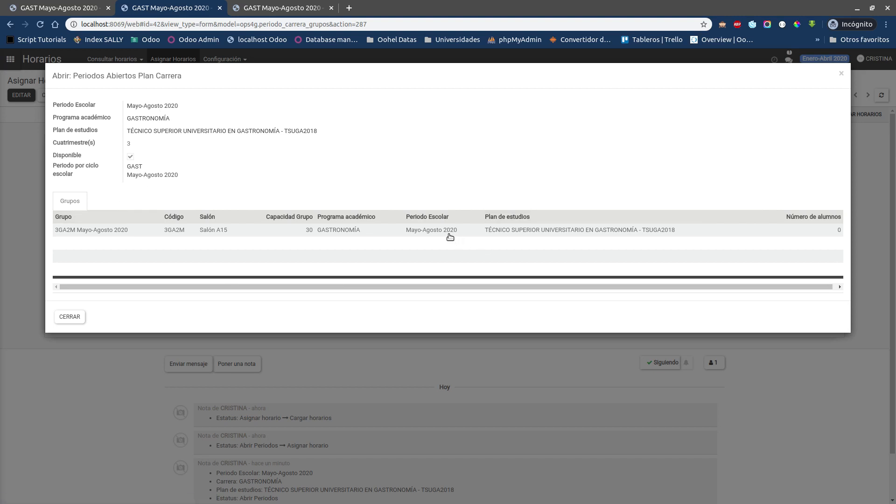
click(131, 231)
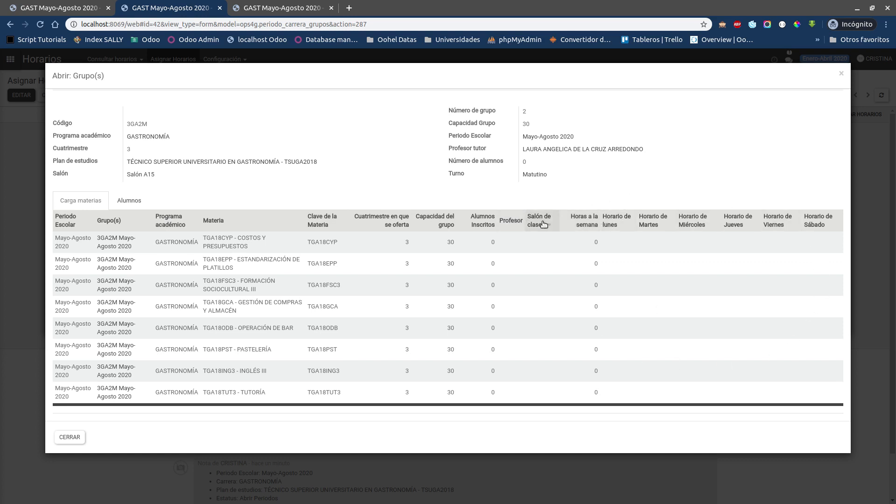
click(70, 437)
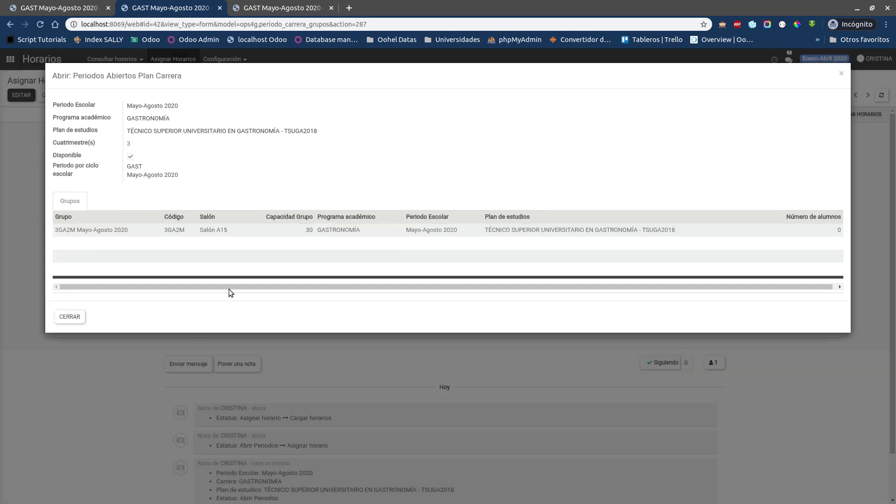
click(70, 317)
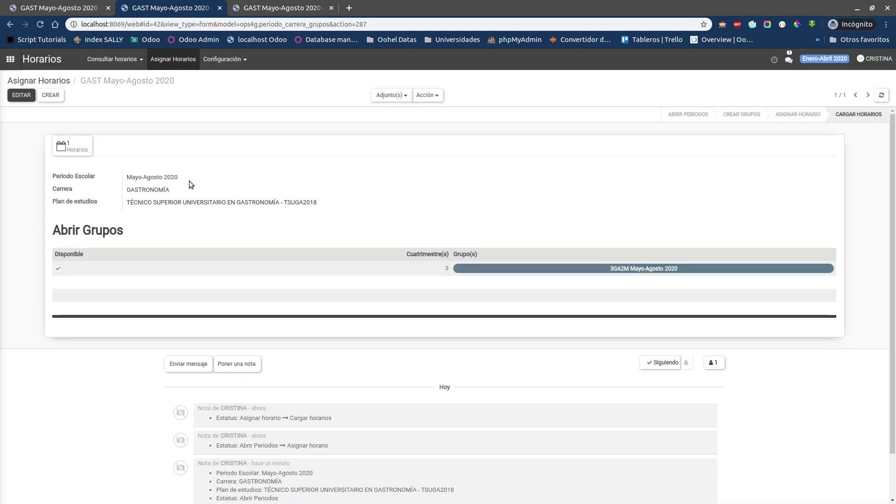
Step: Open the record's schedule assignment page and look over the subjects of group 3GA2M
click(75, 153)
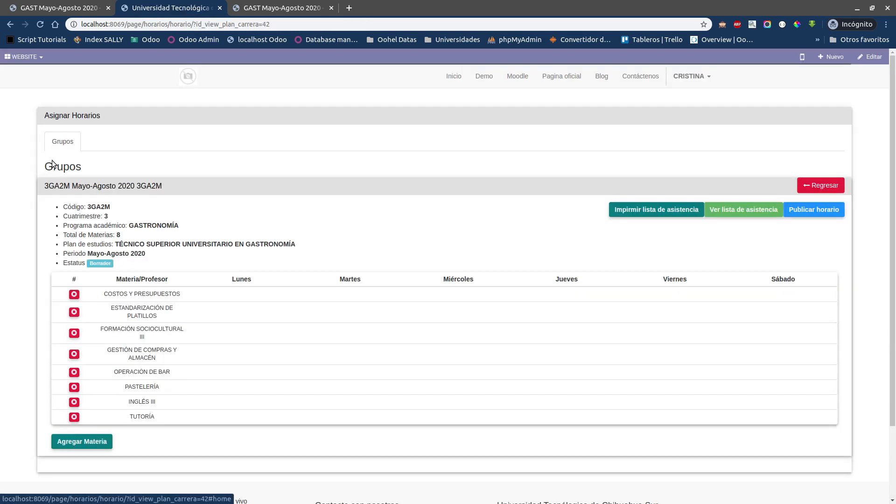
scroll(322, 293, down, 3)
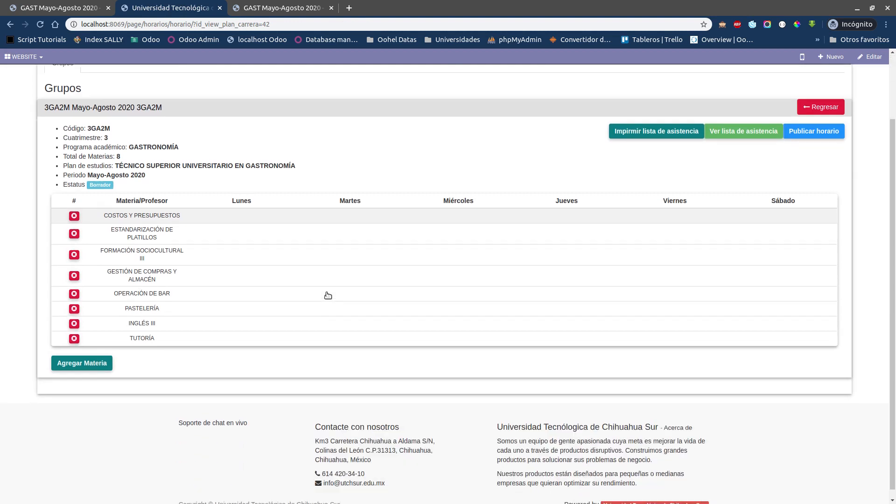
scroll(317, 293, up, 3)
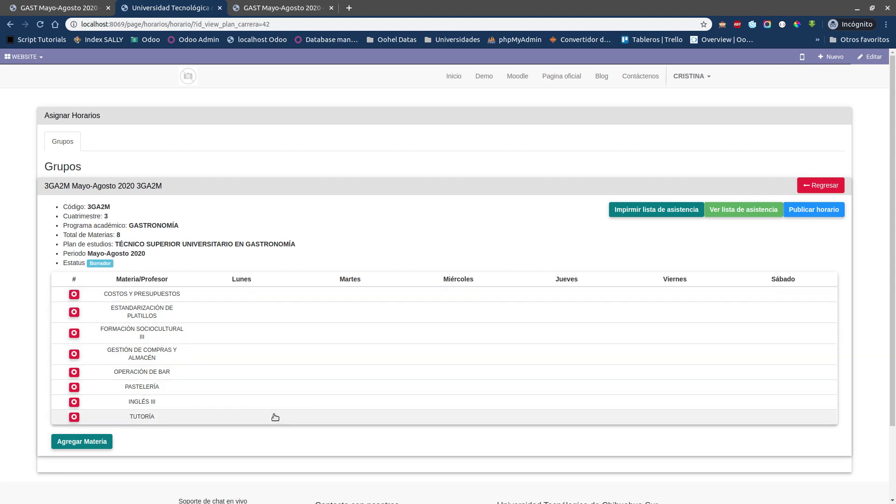
Step: Open the schedule of the COSTOS Y PRESUPUESTOS subject and select the first listed professor for it
click(231, 294)
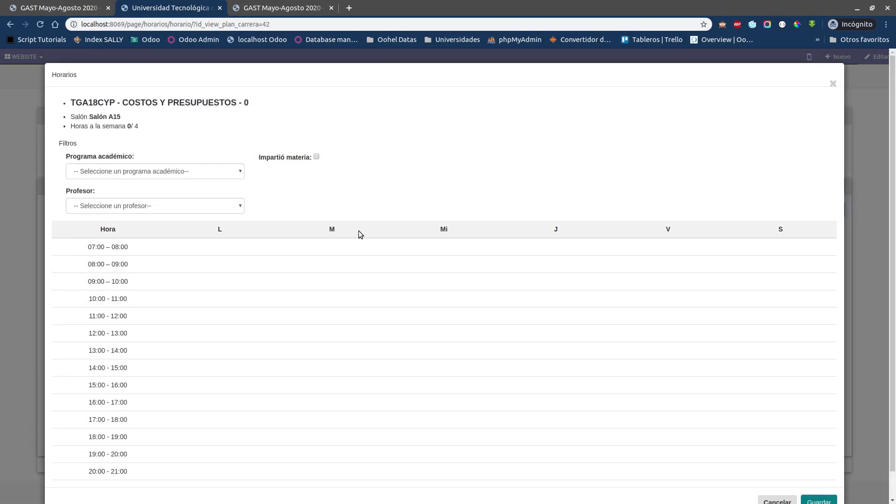
scroll(372, 203, down, 1)
click(126, 182)
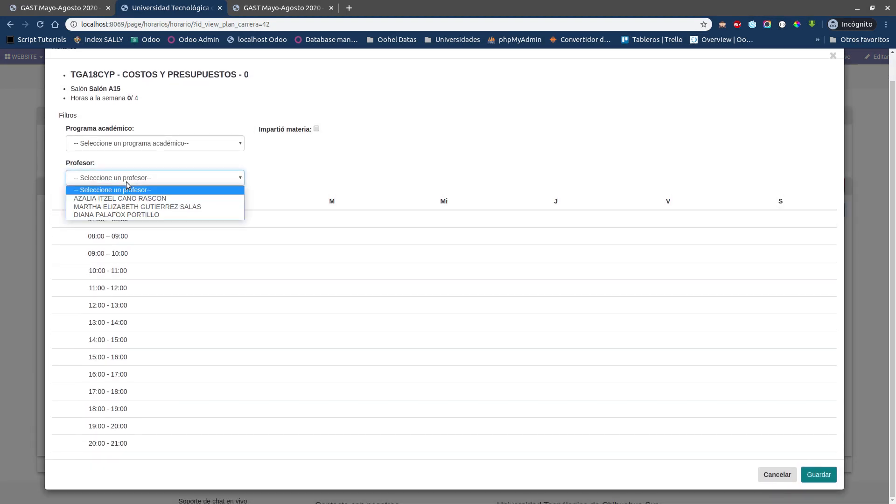
click(126, 181)
click(126, 181)
click(107, 198)
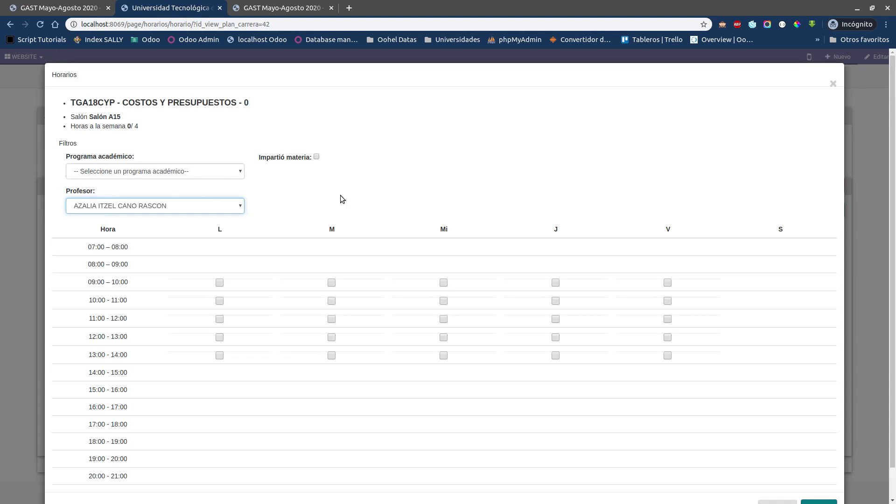
click(340, 195)
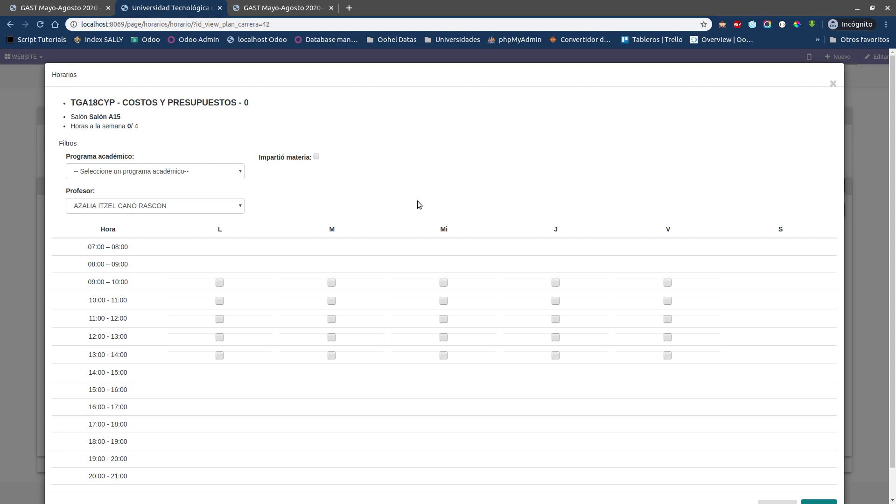
Step: Schedule COSTOS Y PRESUPUESTOS in Salón A15 on Monday, Tuesday and Wednesday from 09:00 to 10:00, plus Wednesday from 10:00 to 11:00
click(219, 283)
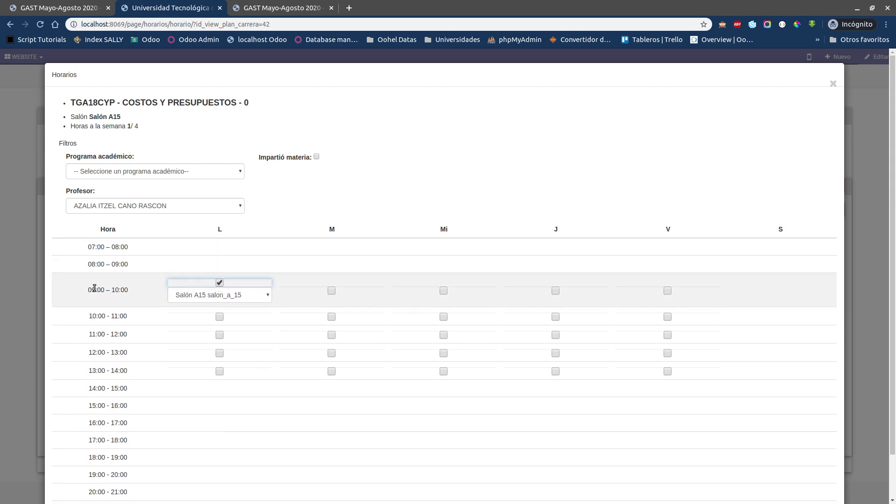
click(331, 291)
click(442, 290)
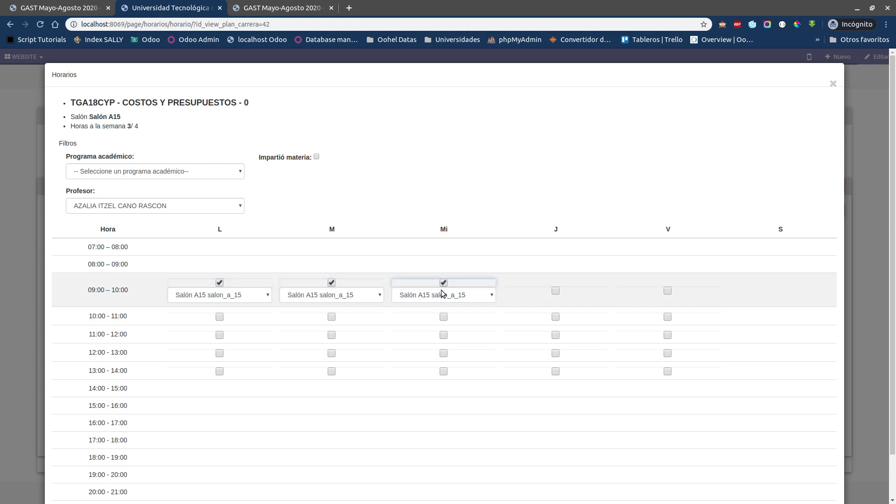
click(444, 319)
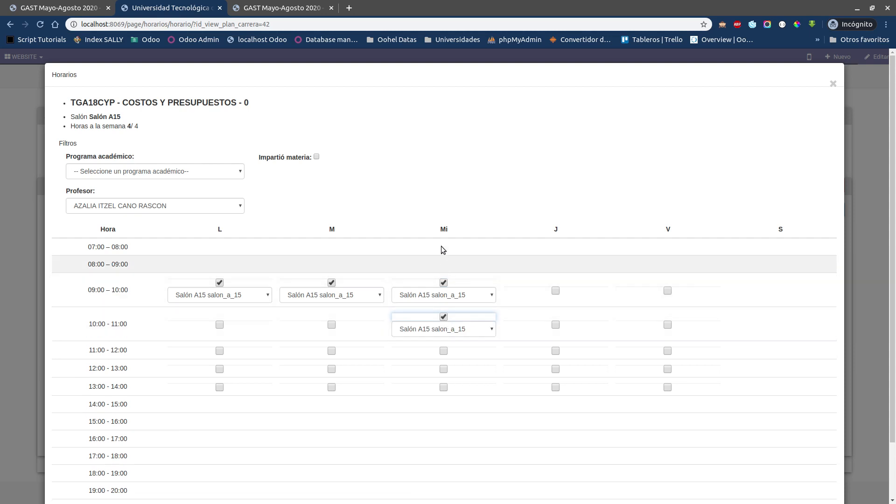
drag(93, 322, 116, 324)
click(116, 323)
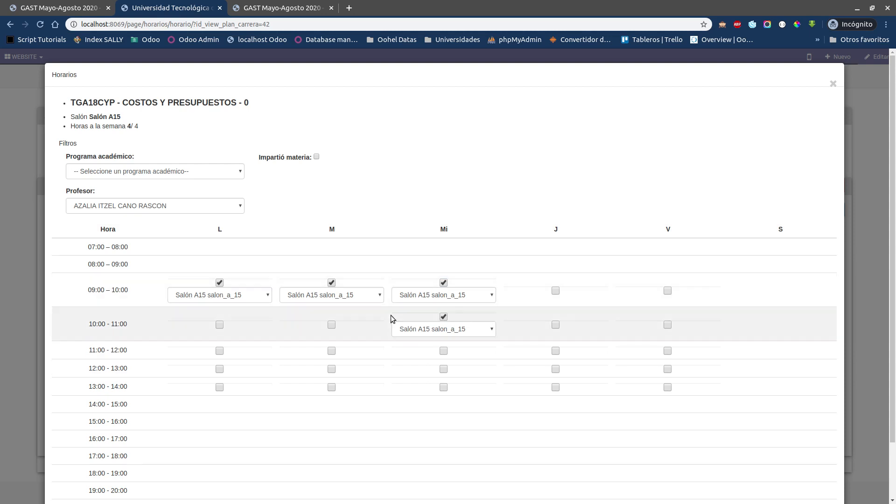
Step: Examine the classroom options for the Monday 09:00–10:00 slot of COSTOS Y PRESUPUESTOS, plus its assigned room and weekly hours
click(237, 298)
scroll(242, 385, down, 7)
scroll(243, 387, up, 5)
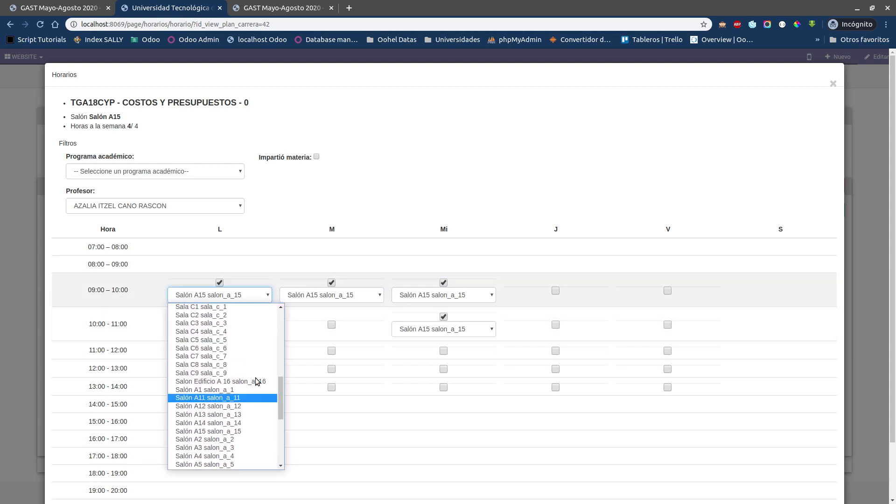
click(302, 206)
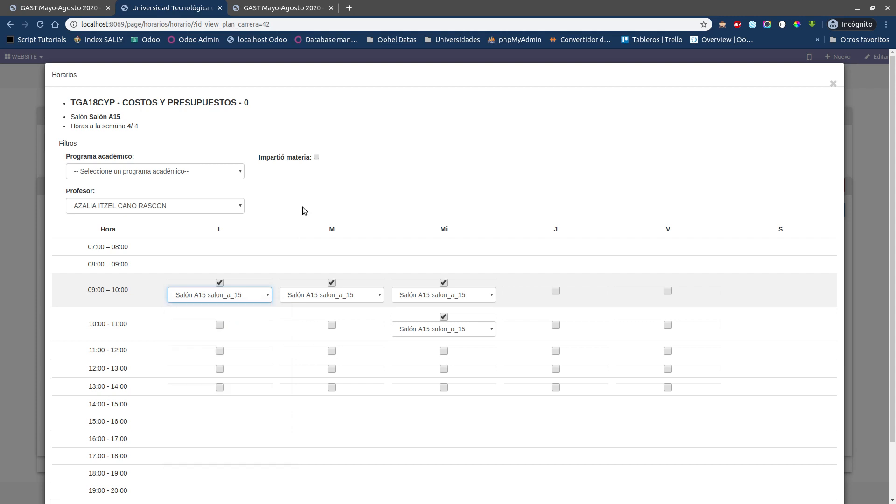
click(243, 292)
scroll(243, 338, up, 8)
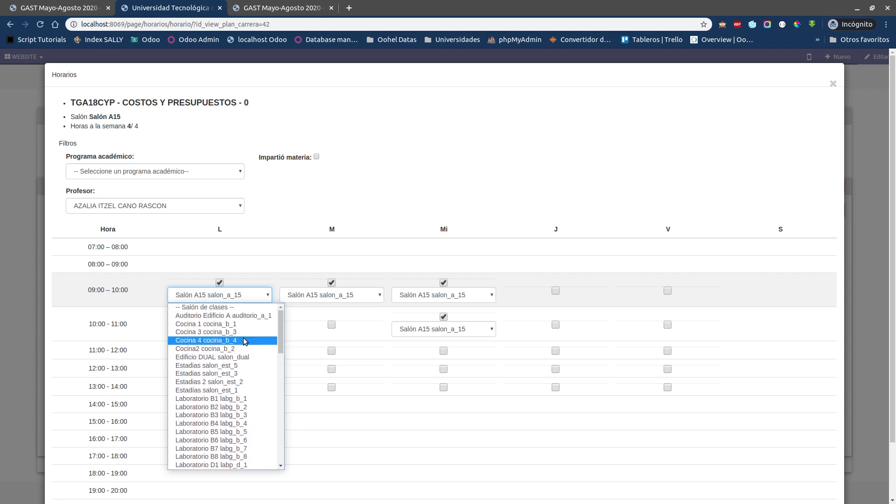
click(283, 203)
click(197, 298)
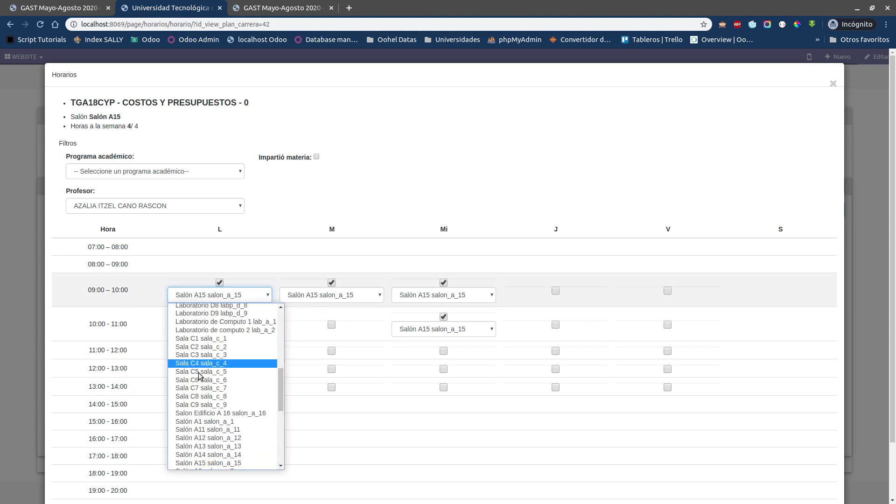
scroll(198, 375, down, 4)
scroll(198, 376, up, 10)
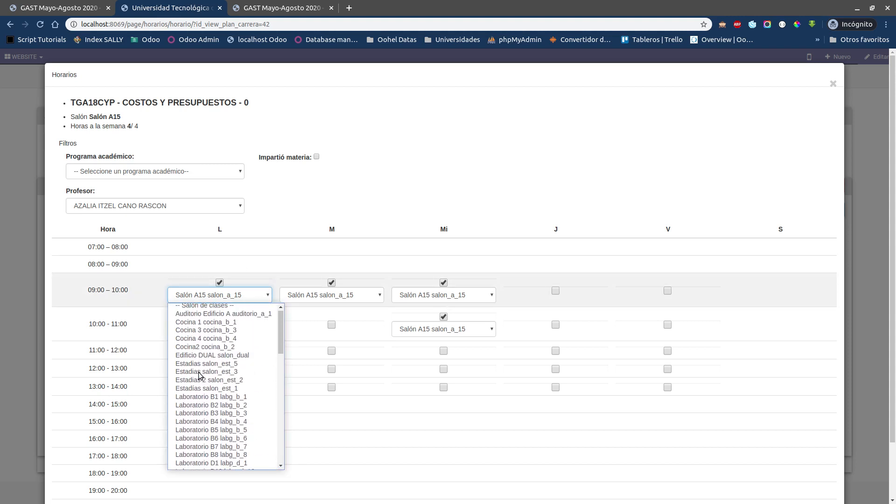
drag(280, 314, 268, 332)
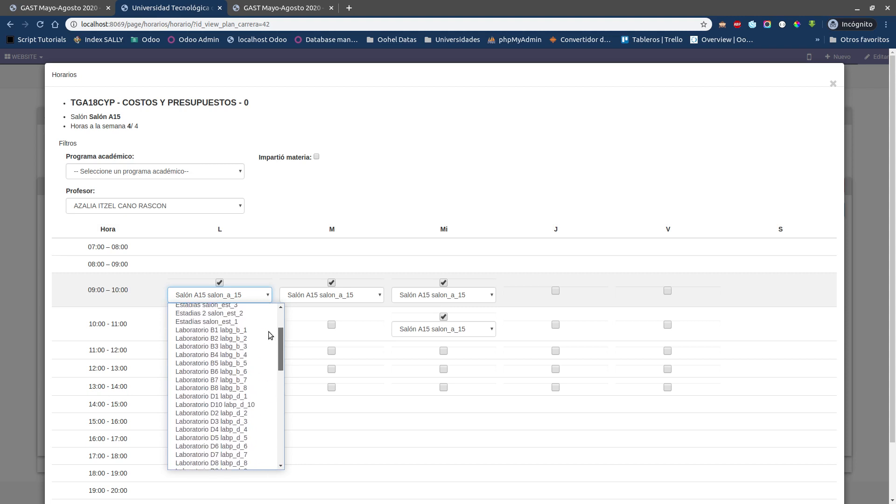
scroll(234, 338, up, 3)
click(287, 190)
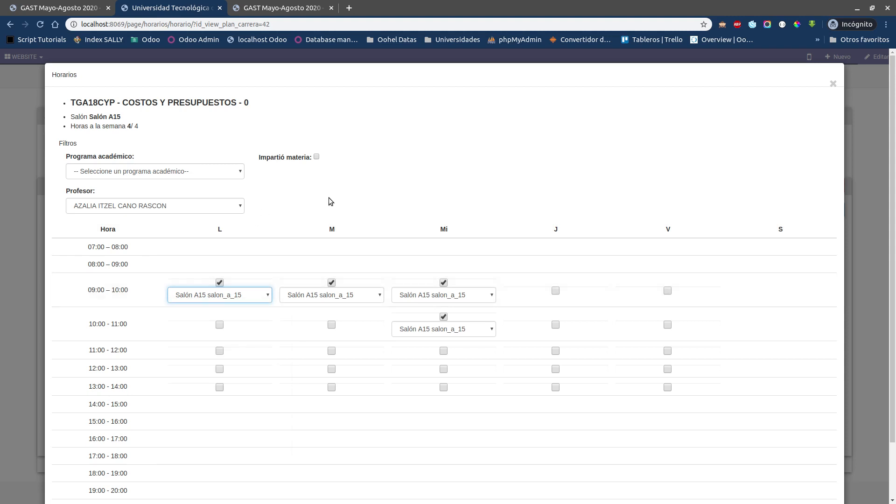
click(413, 171)
scroll(442, 198, down, 2)
scroll(419, 216, up, 2)
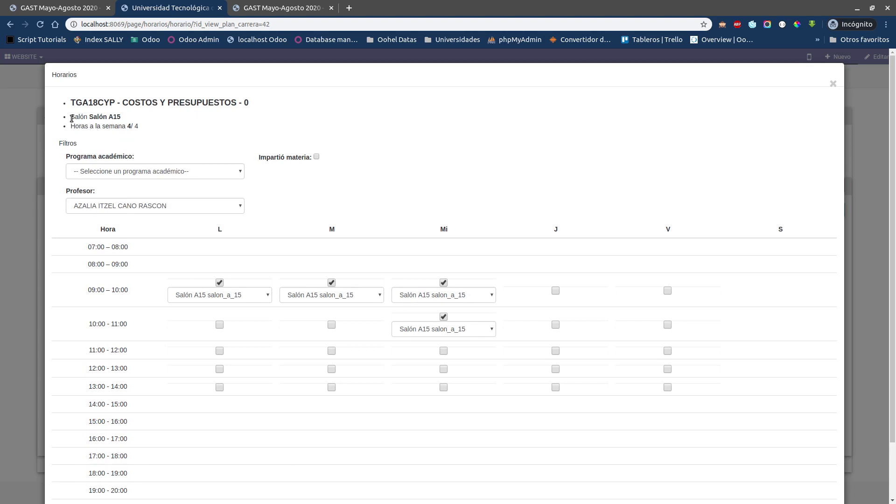
drag(70, 117, 121, 119)
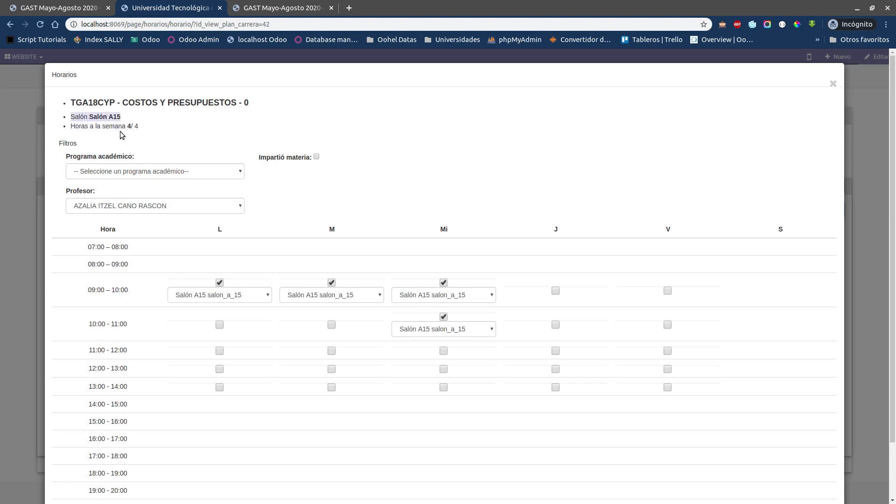
drag(70, 130, 138, 126)
click(145, 122)
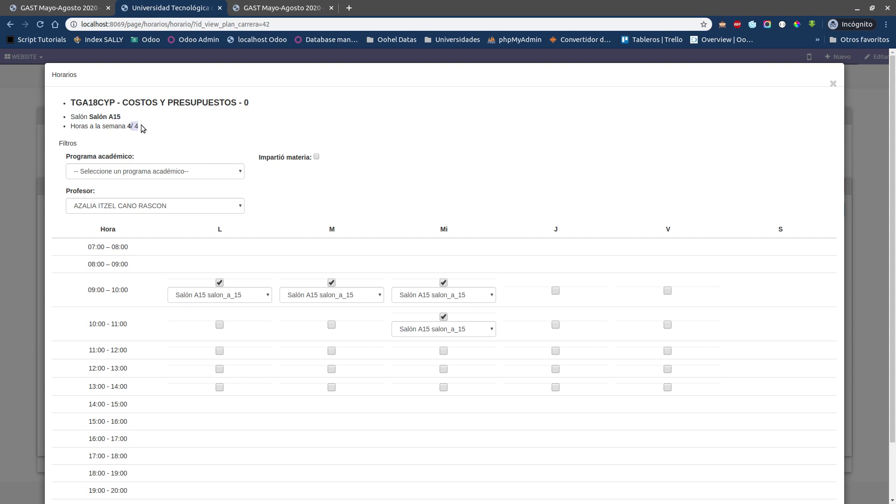
click(126, 122)
Step: Clear and reselect the Wednesday 10:00–11:00 hour of COSTOS Y PRESUPUESTOS, and save the subject's schedule
click(443, 317)
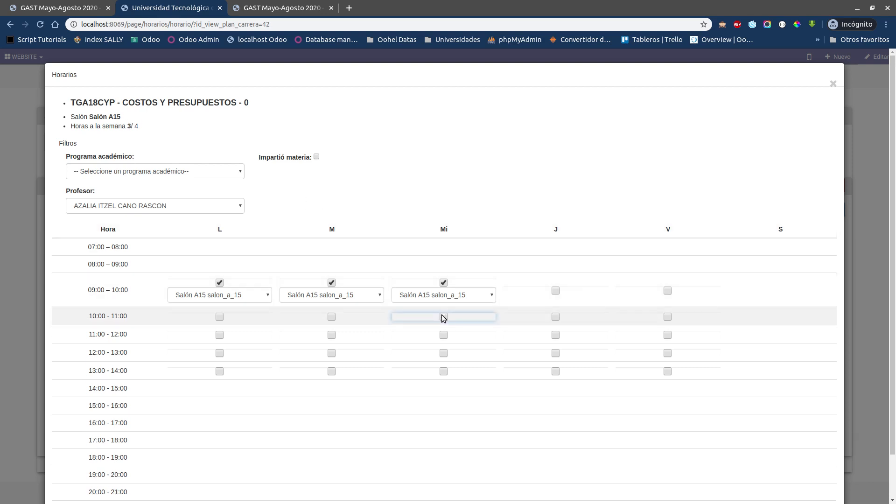
click(442, 318)
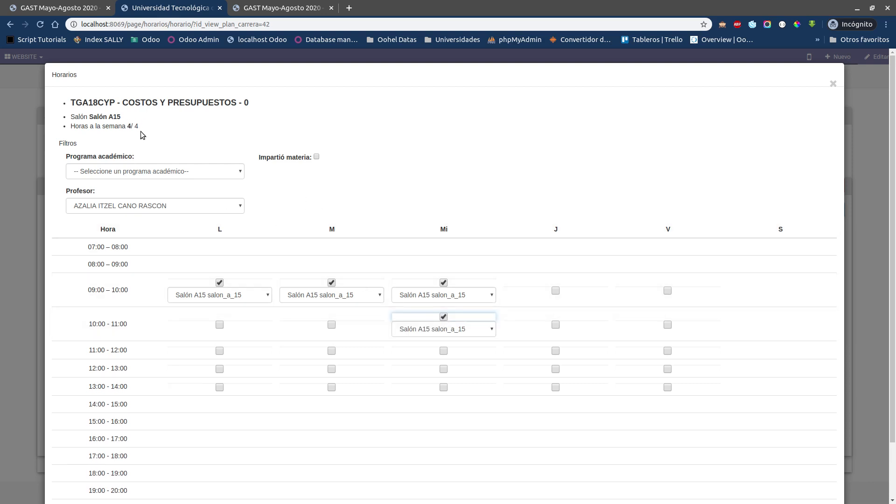
scroll(430, 365, down, 2)
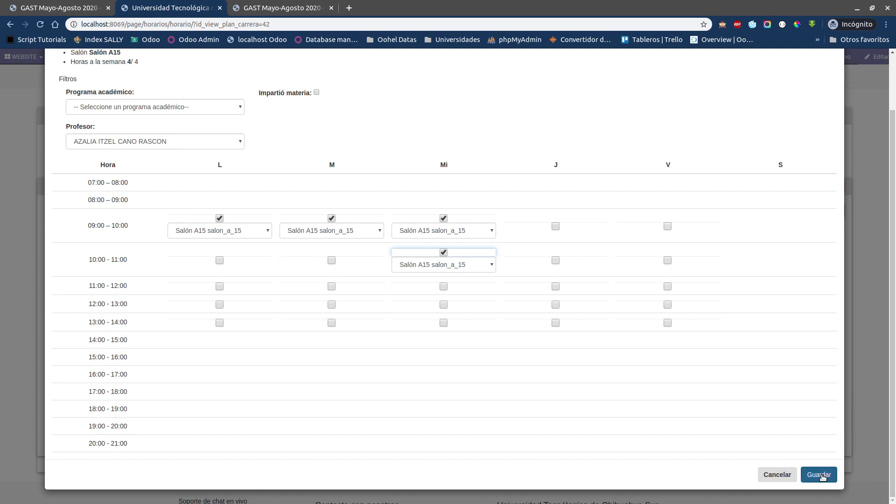
scroll(595, 411, up, 2)
scroll(496, 287, down, 2)
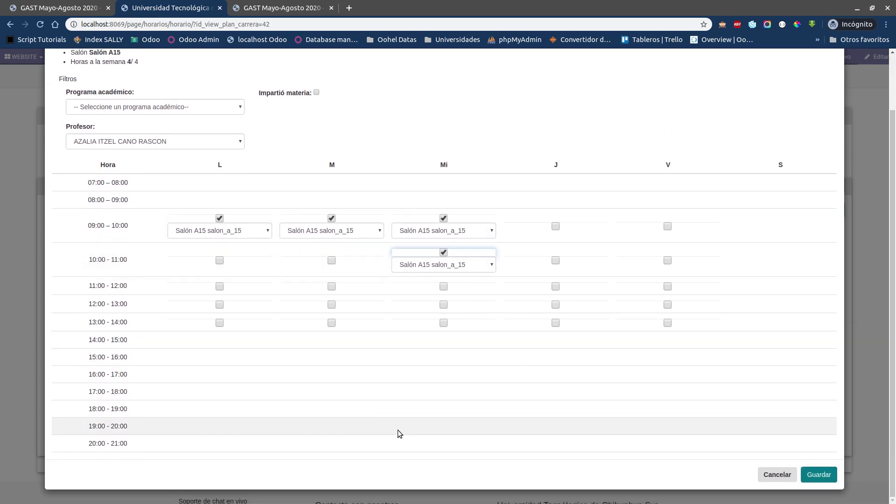
click(829, 474)
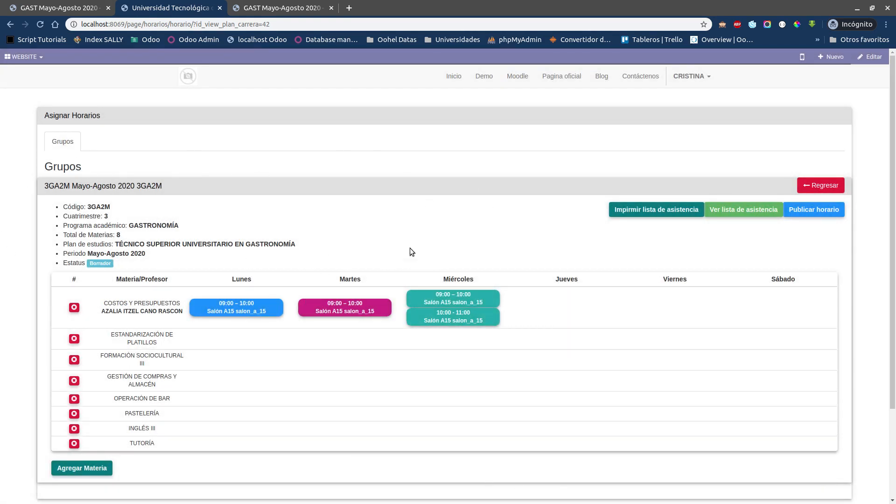
Step: Open the schedule of the ESTANDARIZACIÓN DE PLATILLOS subject, select a professor for it and check its weekly hours
click(245, 341)
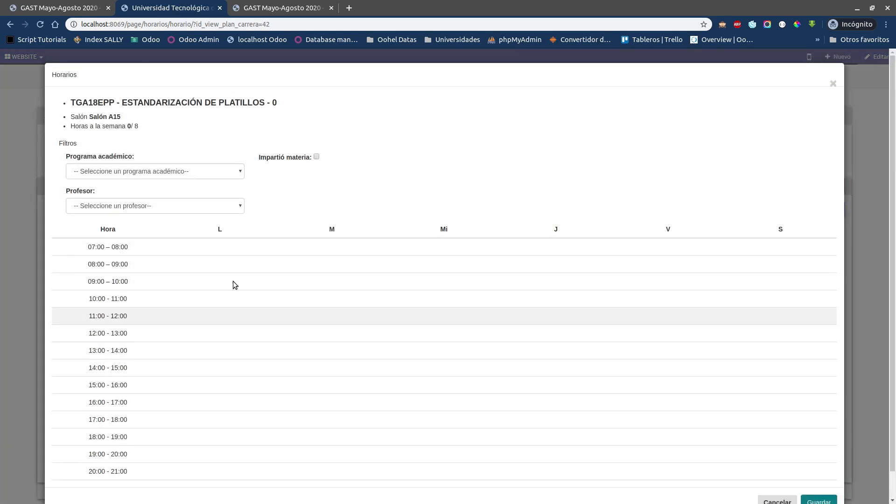
click(167, 206)
click(154, 226)
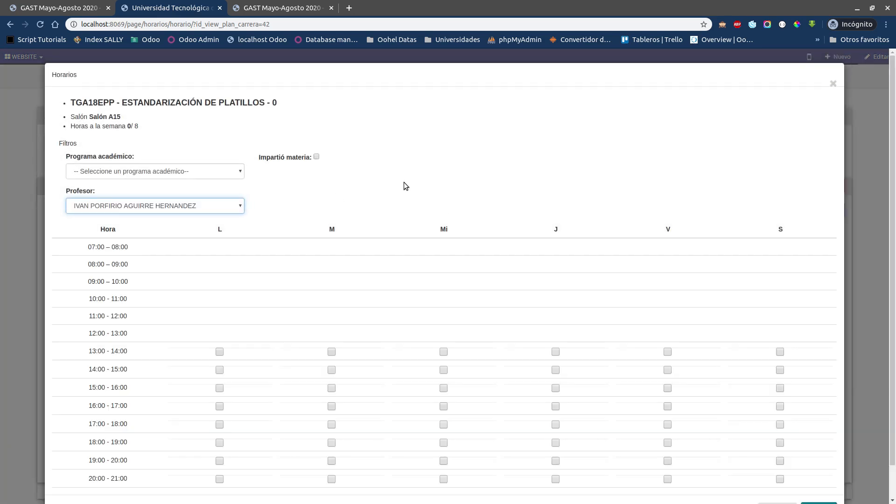
scroll(620, 231, down, 2)
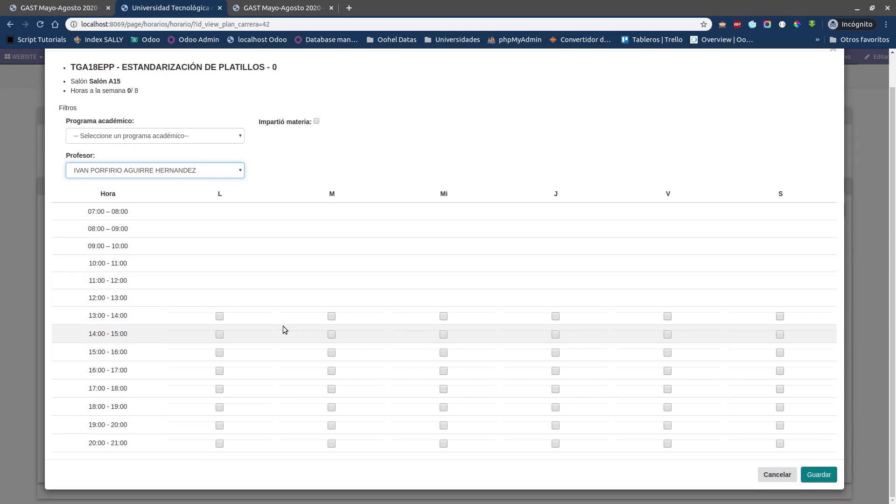
click(133, 91)
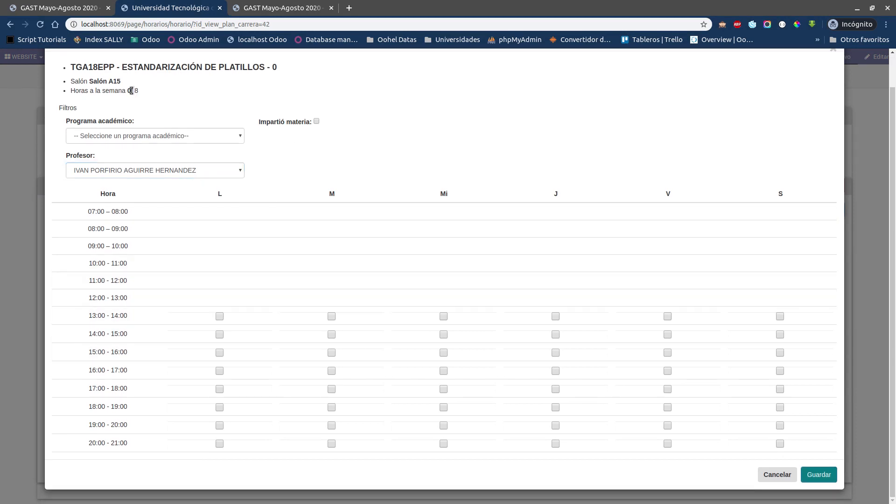
triple_click(127, 90)
click(128, 90)
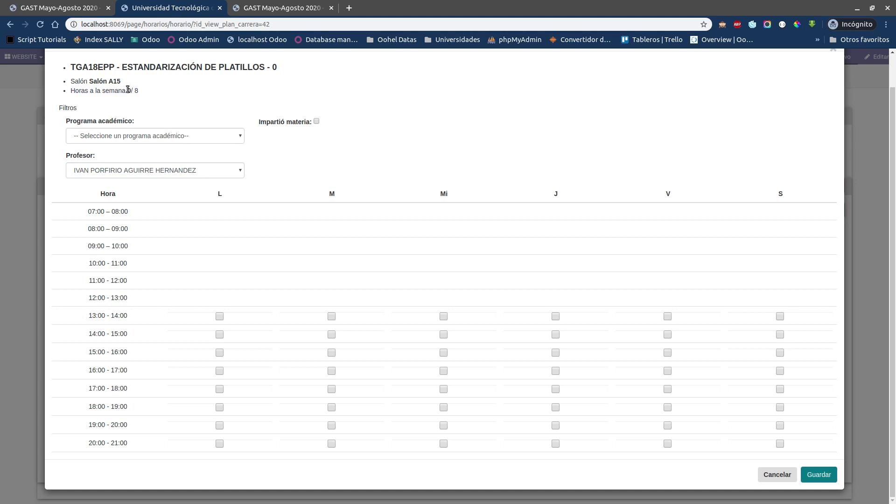
Step: Schedule ESTANDARIZACIÓN DE PLATILLOS in Salón A15 on Monday 13:00–16:00, Tuesday 13:00–15:00, Wednesday 13:00–14:00, Thursday 14:00–15:00 and Friday 13:00–14:00, and save it
click(219, 317)
click(219, 349)
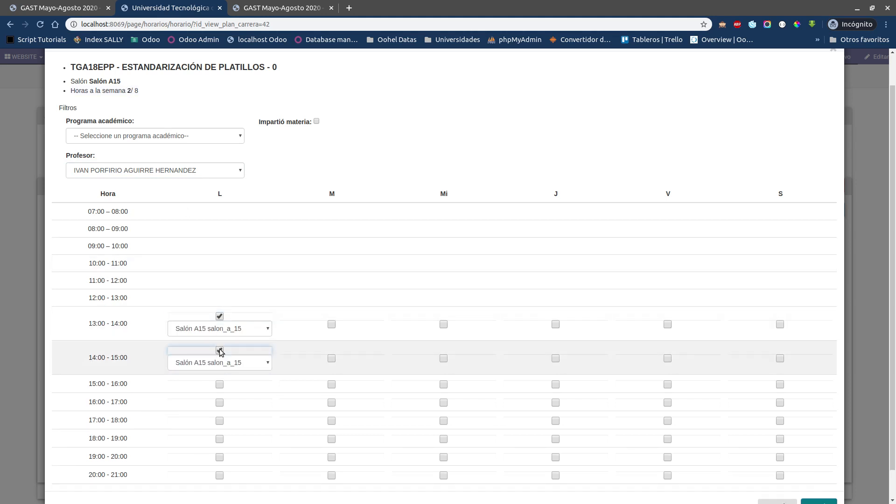
click(223, 385)
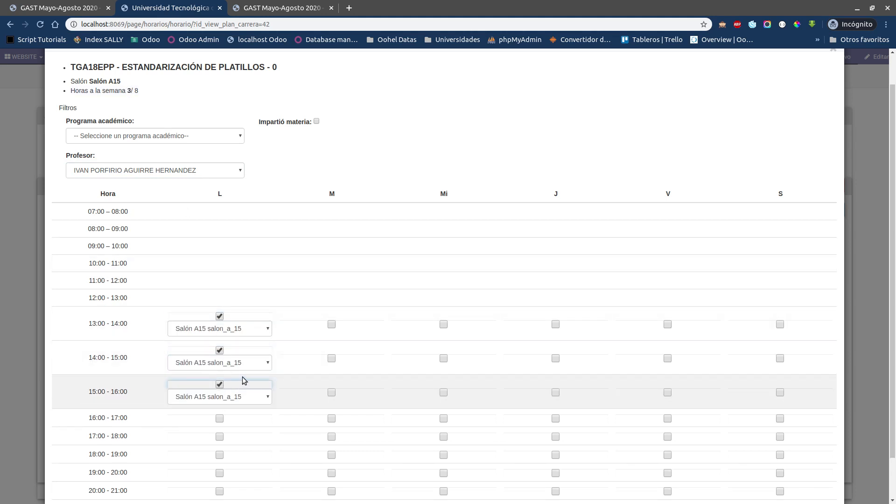
click(443, 323)
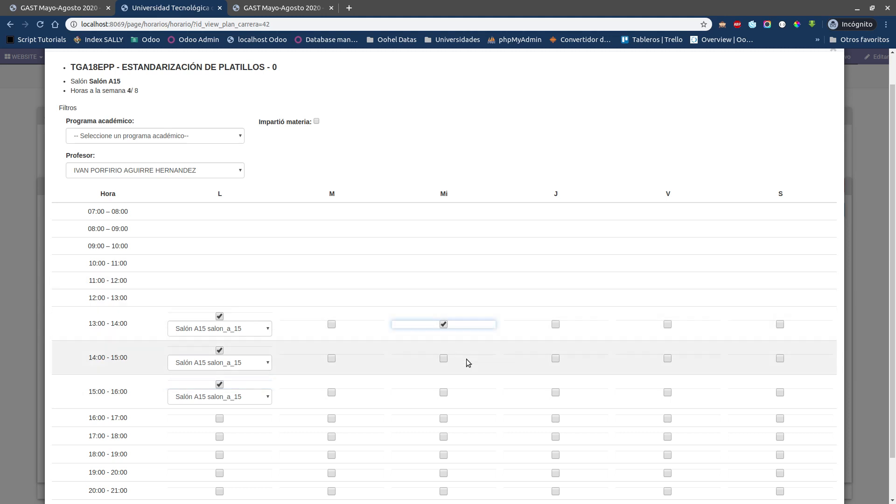
click(555, 358)
click(331, 358)
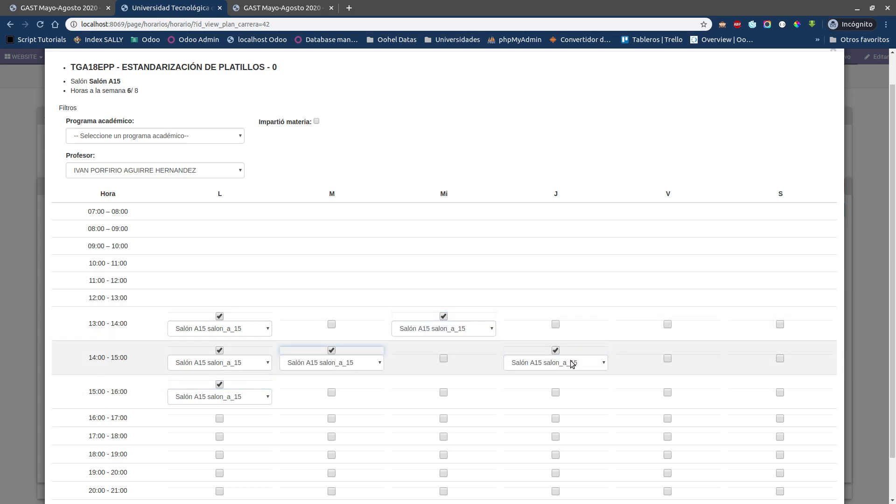
click(667, 325)
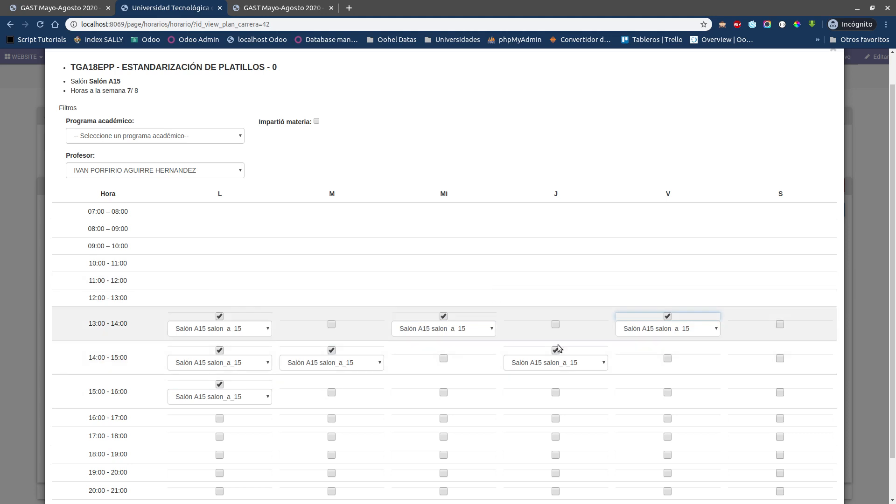
click(331, 325)
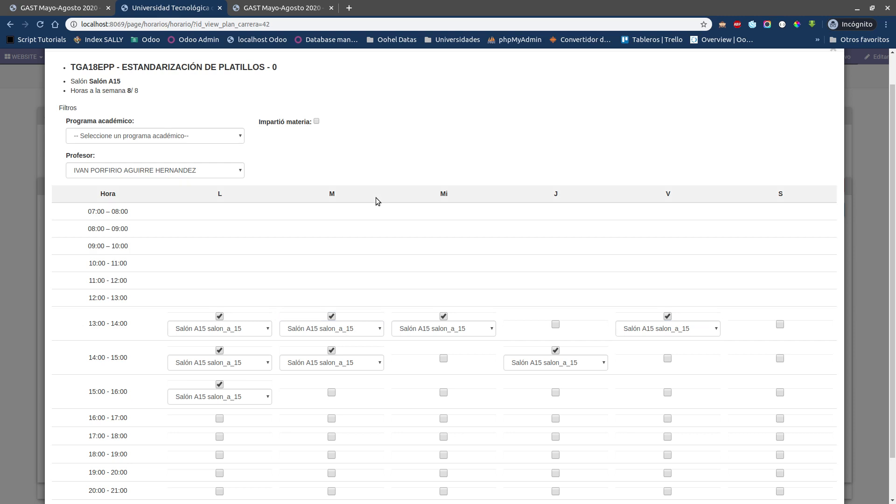
scroll(376, 196, down, 1)
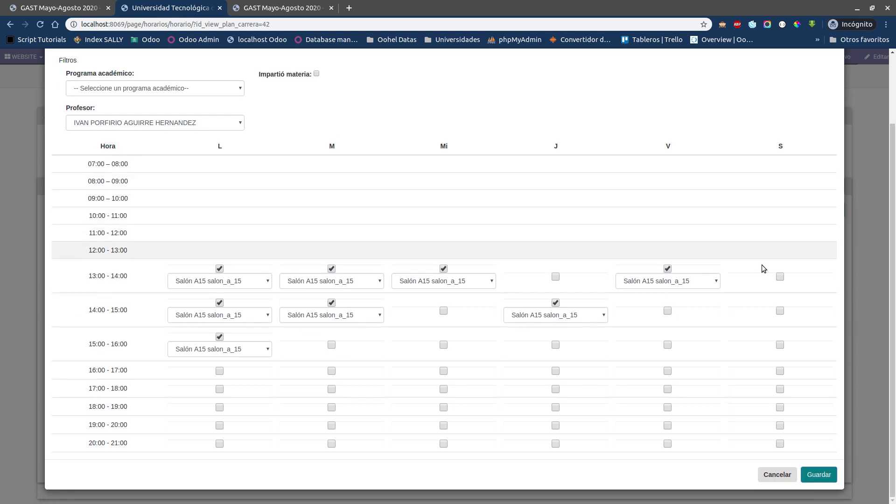
click(815, 476)
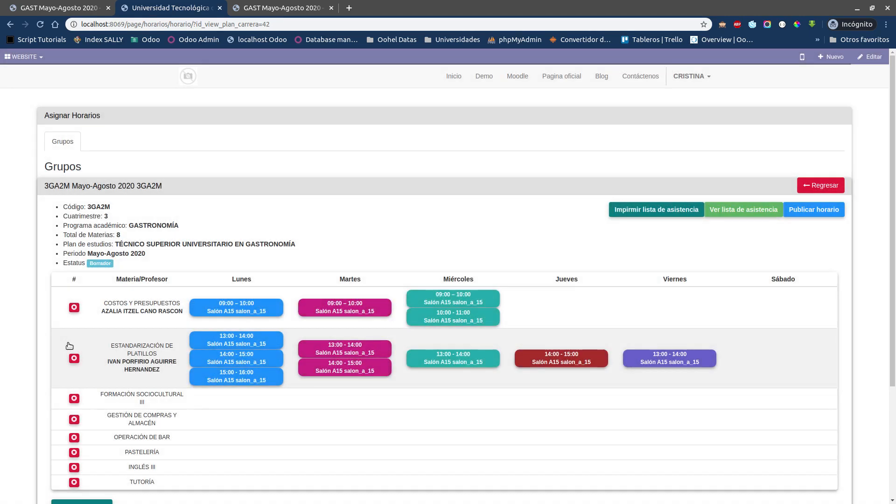
Step: Open the schedule of GESTIÓN DE COMPRAS Y ALMACÉN, select the COSTOS Y PRESUPUESTOS professor and check which hours remain available
scroll(280, 371, down, 5)
click(229, 299)
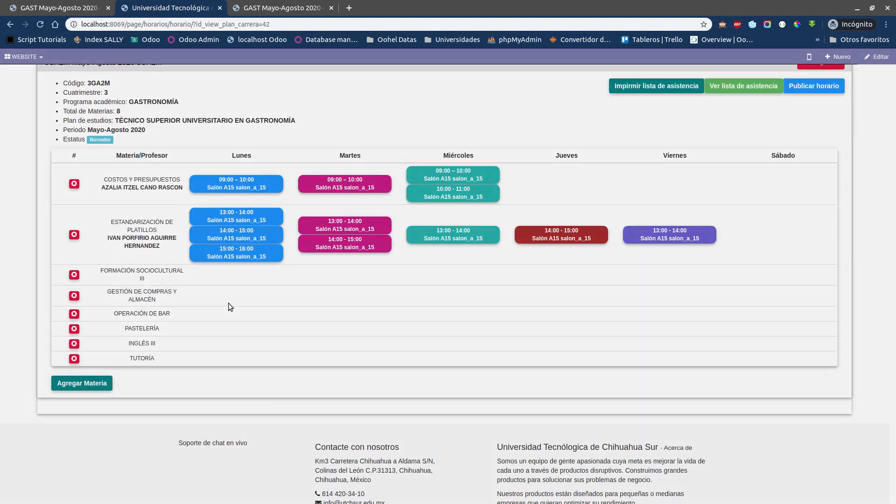
click(181, 209)
click(167, 223)
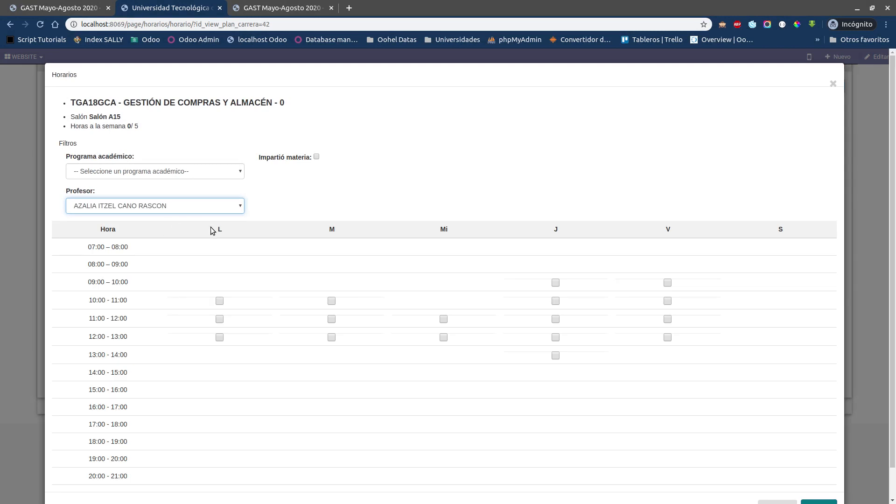
click(315, 193)
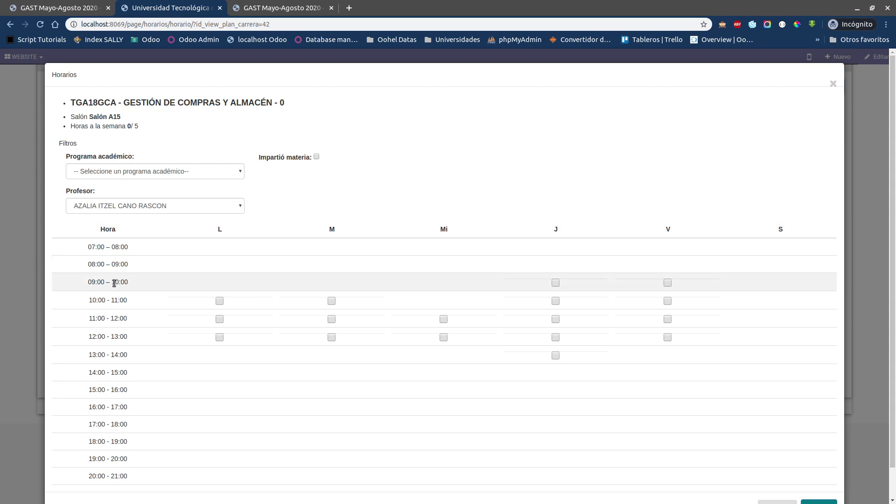
drag(94, 280, 130, 284)
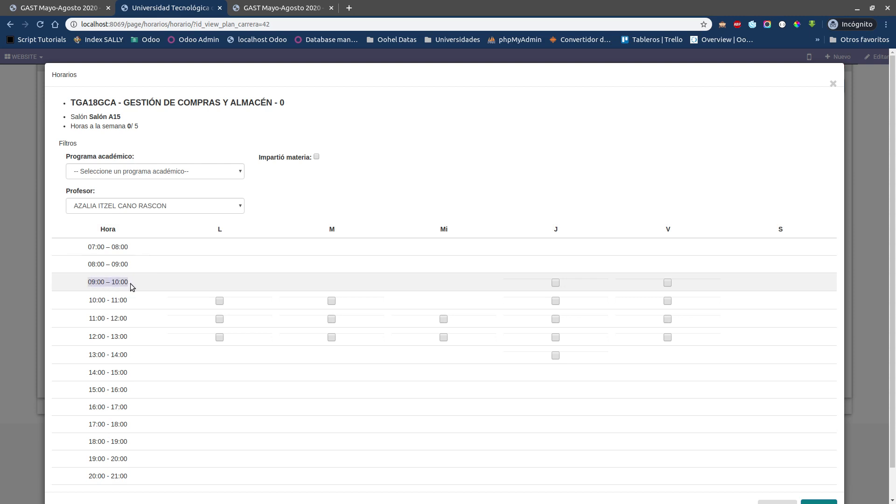
click(280, 203)
Step: Schedule GESTIÓN DE COMPRAS Y ALMACÉN in Salón A15 on Monday 11:00–12:00, Tuesday 10:00–12:00 and Thursday 9:00–10:00 and 11:00–12:00, and save it
click(219, 301)
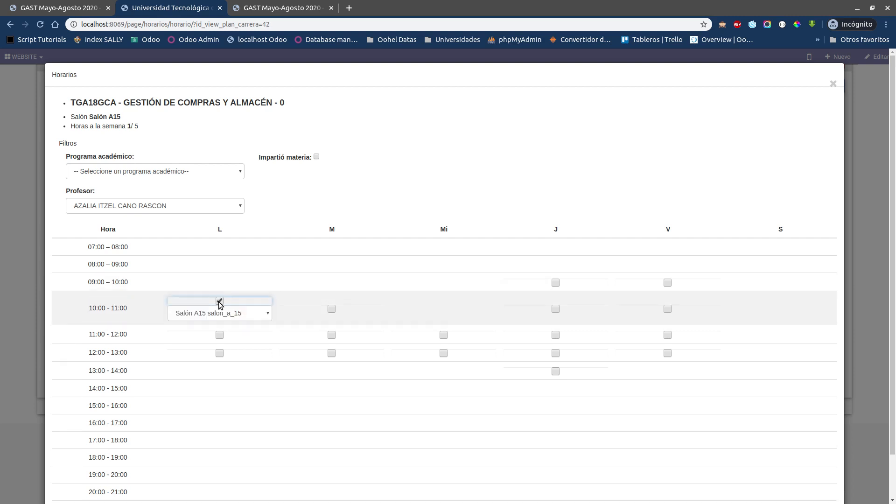
click(219, 300)
click(220, 317)
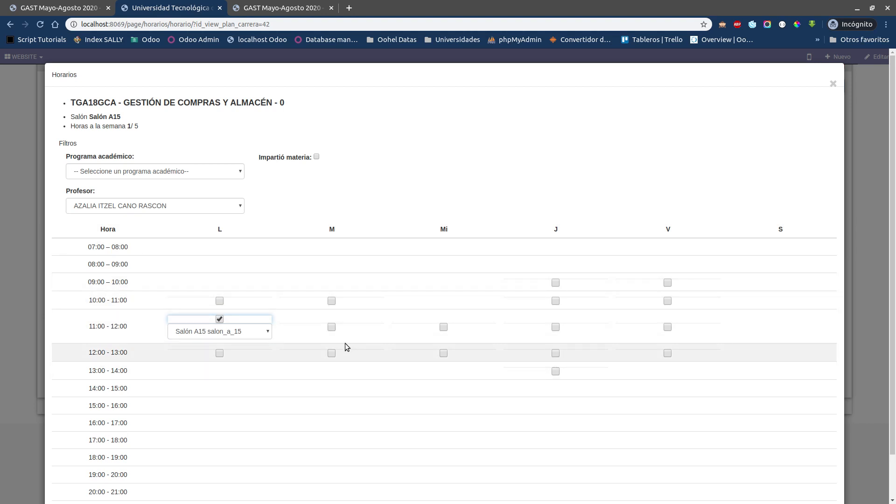
click(331, 301)
click(331, 347)
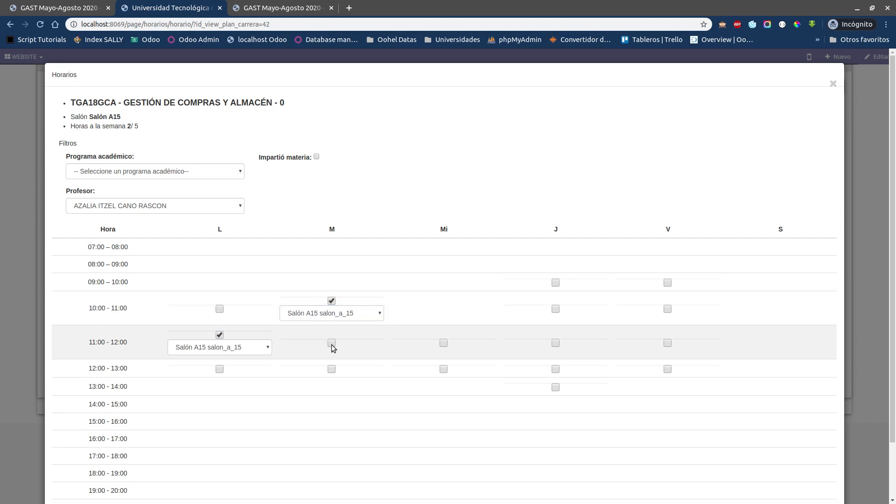
click(555, 343)
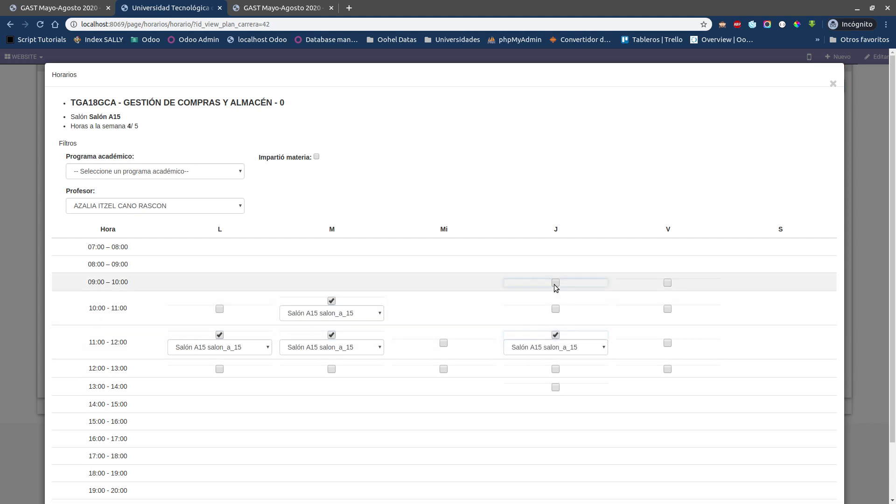
click(555, 283)
scroll(588, 391, down, 2)
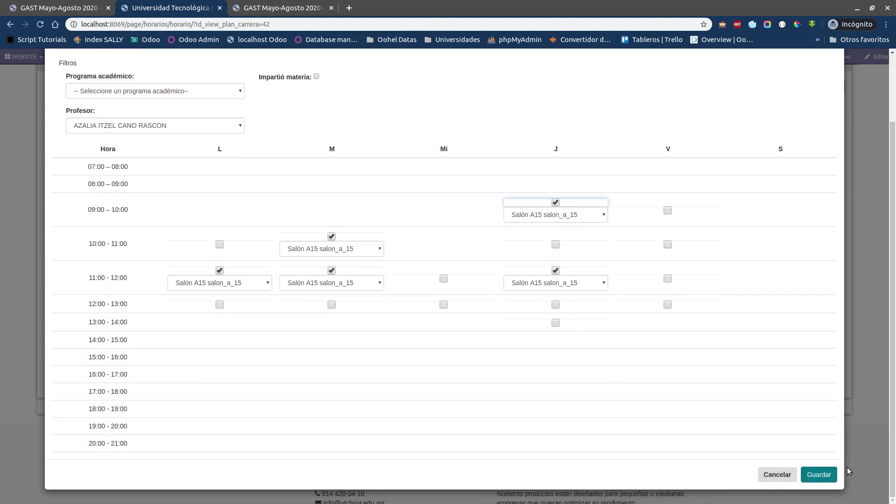
click(825, 473)
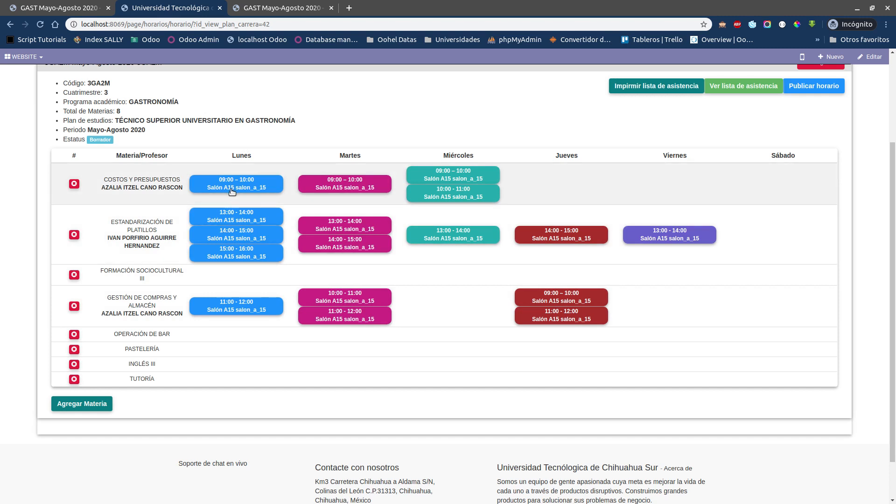
Step: Open the schedule of OPERACIÓN DE BAR, compare two professors' available hours and keep one who is free on Tuesday 08:00–09:00
click(202, 332)
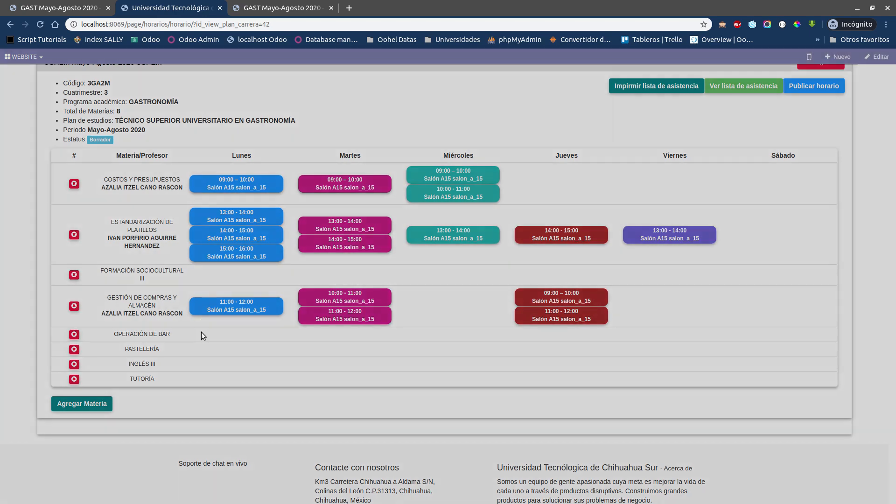
click(194, 205)
click(163, 226)
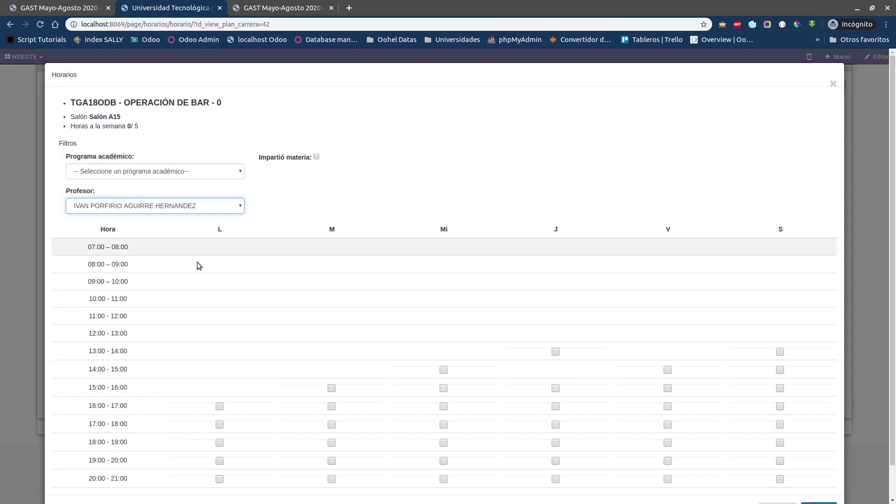
scroll(231, 313, down, 1)
click(186, 172)
click(141, 199)
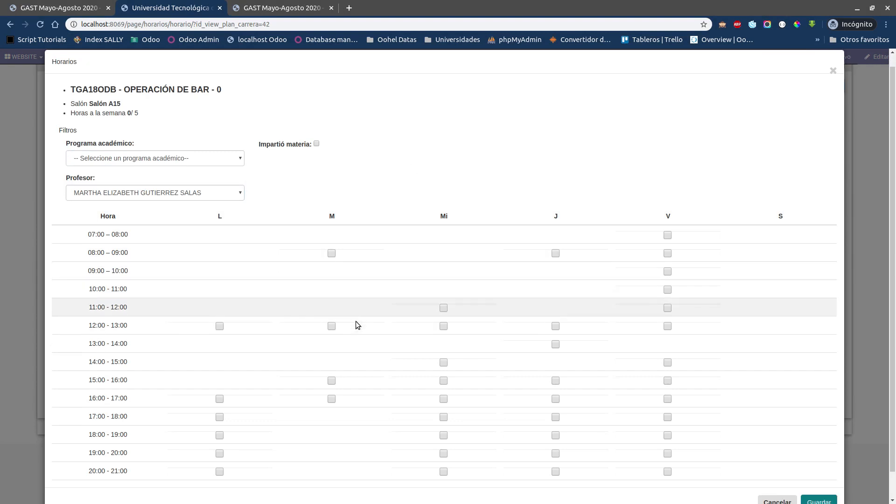
scroll(355, 321, down, 1)
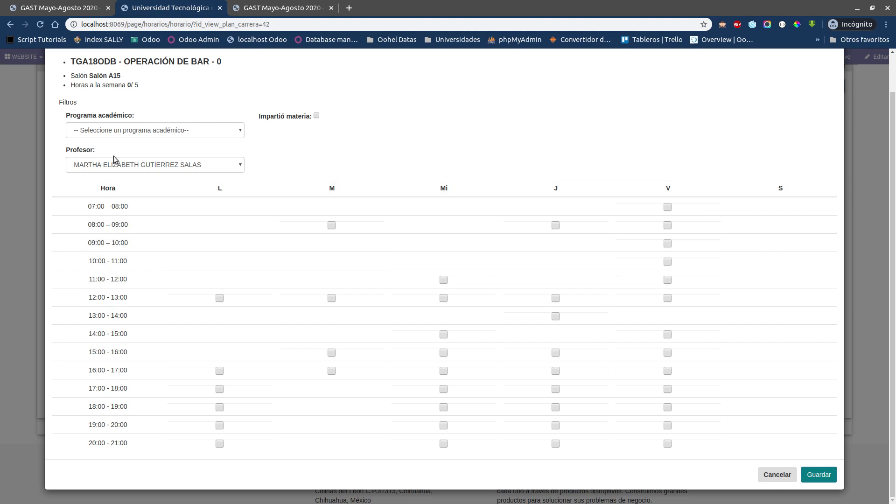
drag(88, 224, 128, 224)
Step: Schedule OPERACIÓN DE BAR in Salón A15 on Tuesday 08:00–09:00 and 12:00–13:00, Wednesday 11:00–13:00 and Thursday 08:00–09:00, and save it
click(331, 225)
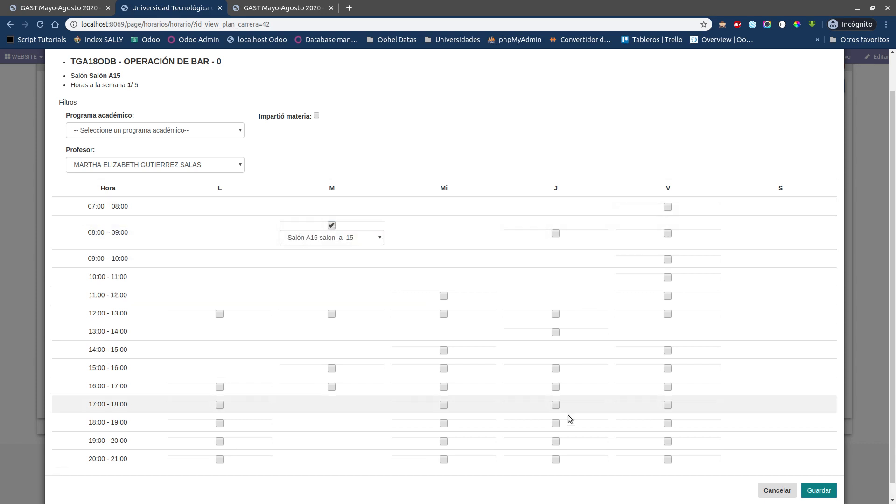
click(332, 313)
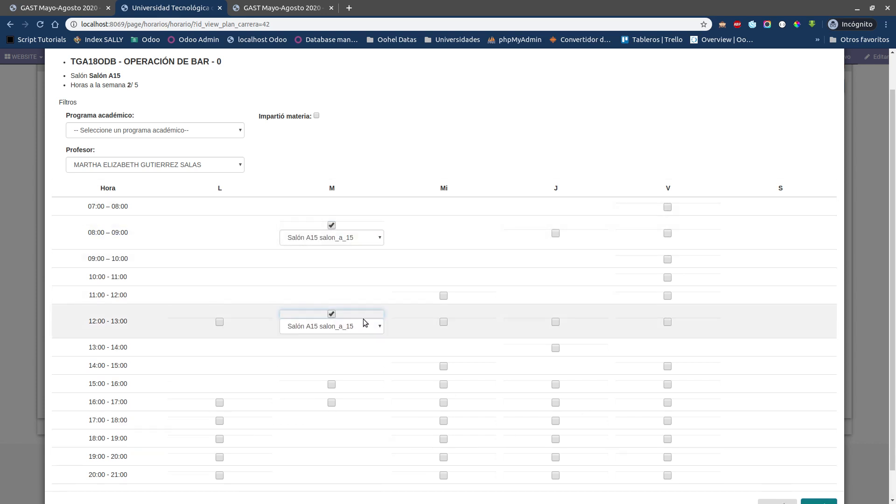
click(555, 233)
click(444, 296)
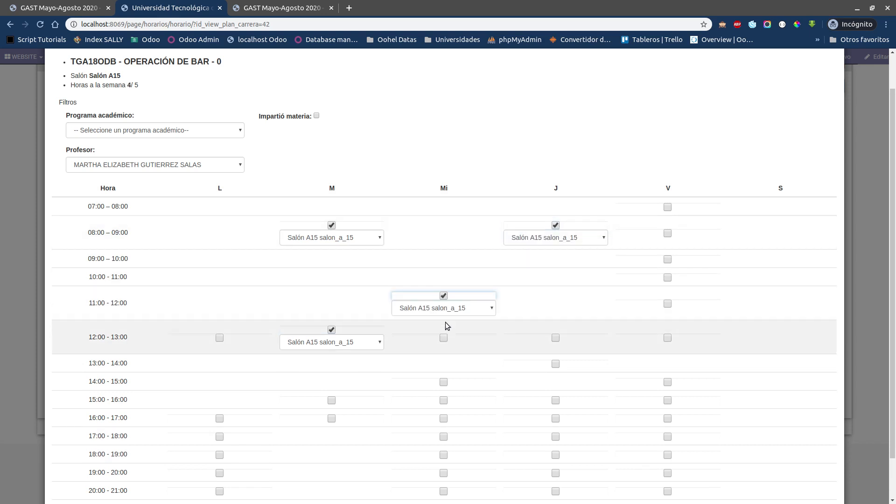
click(443, 337)
scroll(294, 265, down, 1)
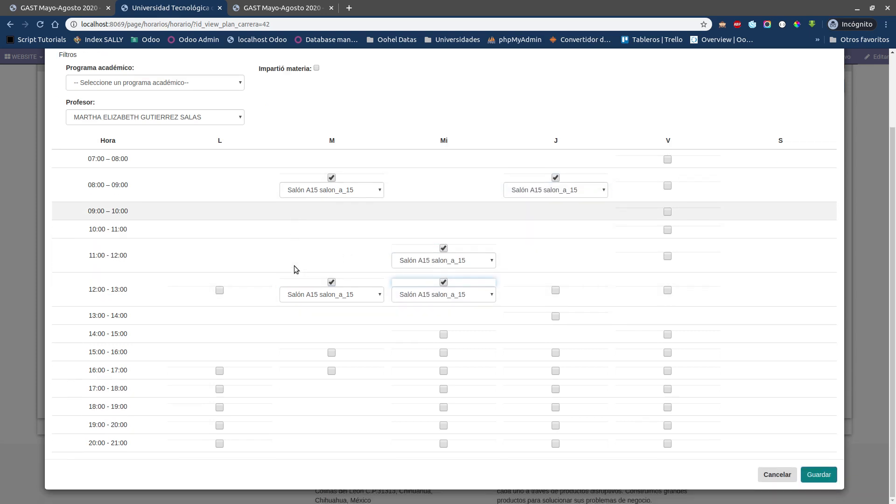
scroll(294, 265, up, 2)
scroll(294, 265, down, 2)
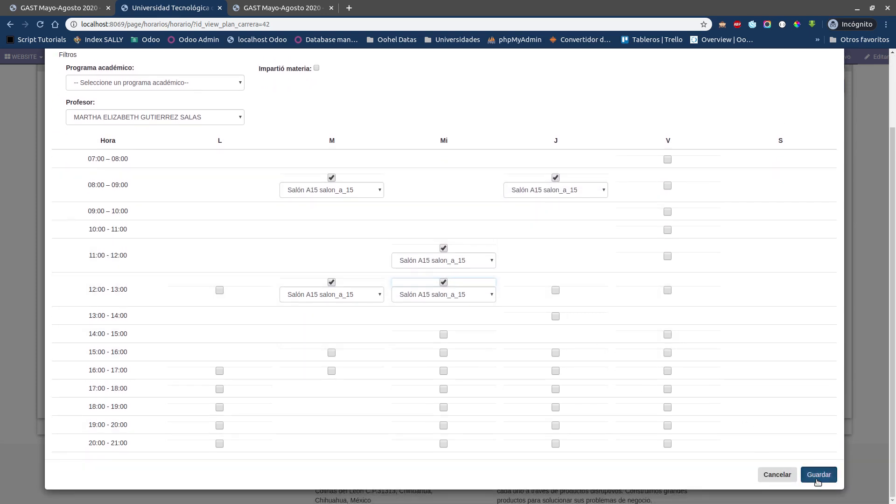
click(786, 474)
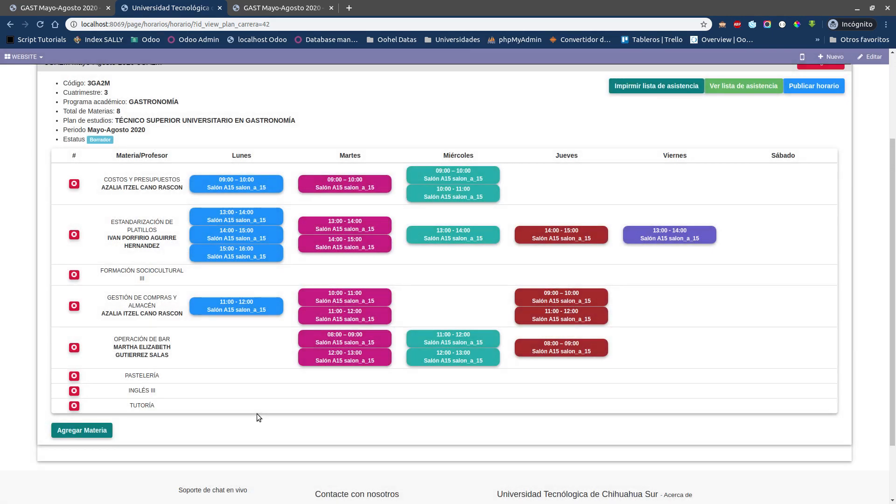
Step: Open the schedule of INGLÉS III and compare the available hours of the first four listed professors
click(199, 392)
click(144, 210)
click(132, 226)
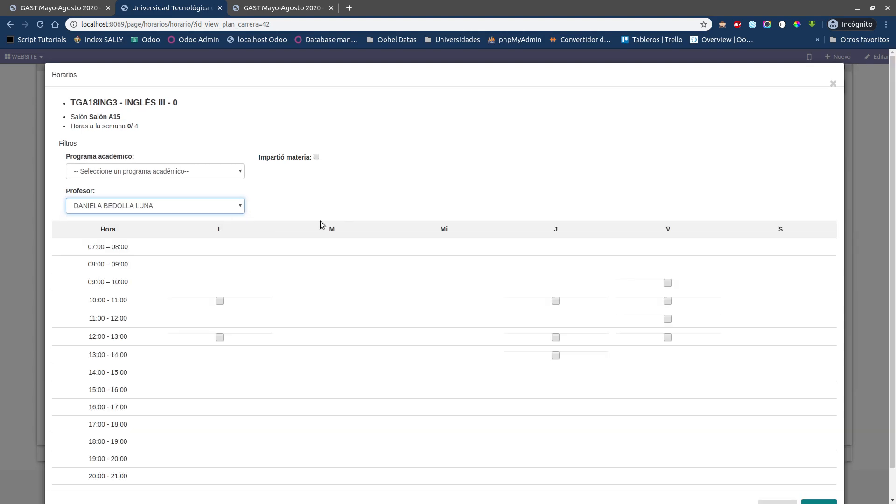
click(197, 206)
click(197, 234)
click(197, 210)
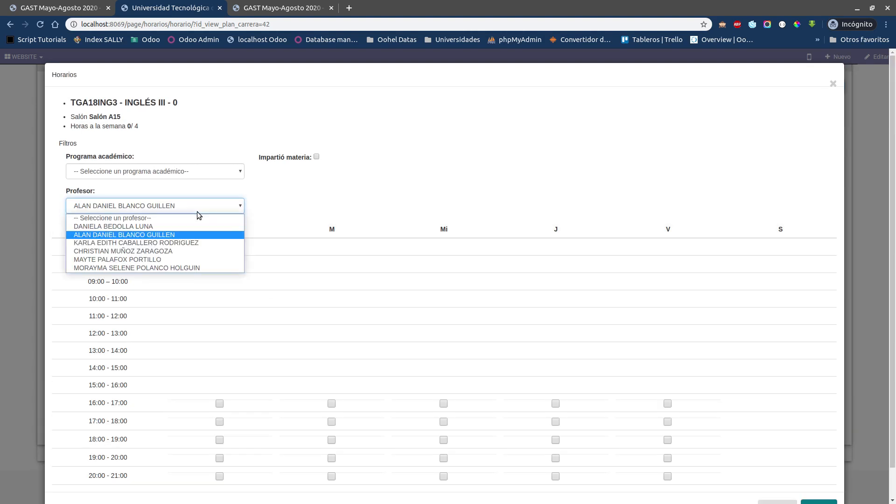
click(161, 244)
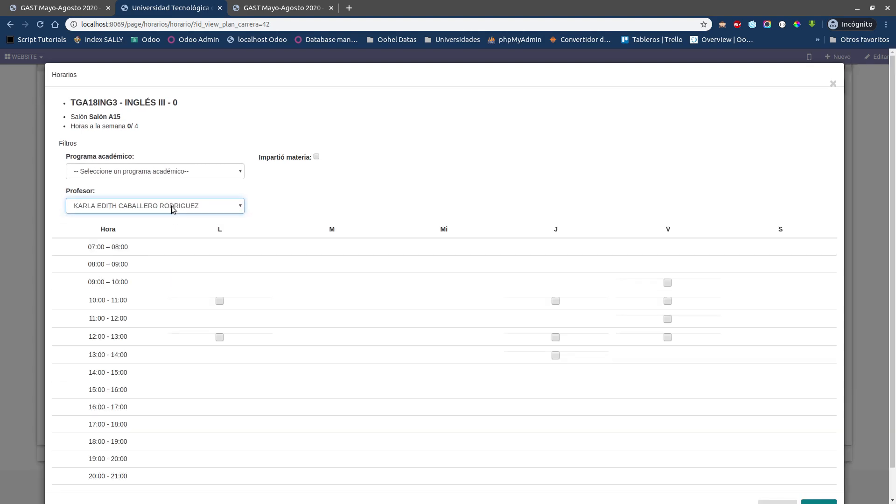
click(170, 206)
click(160, 251)
click(165, 206)
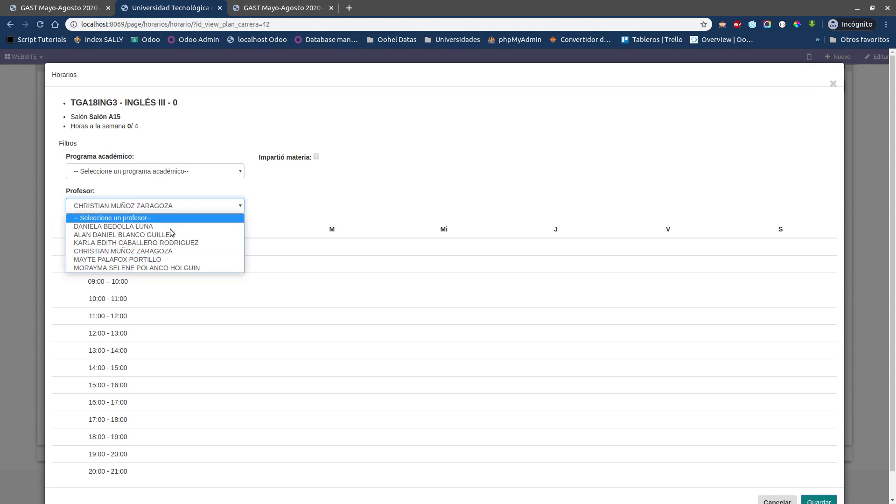
click(311, 200)
scroll(287, 308, down, 1)
scroll(287, 311, up, 1)
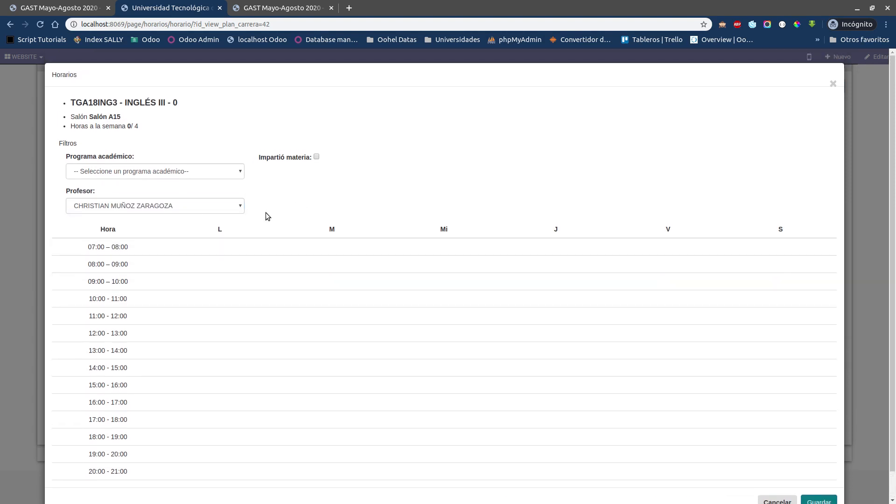
Step: Assign the last listed professor to INGLÉS III and check the availability in the 10:00–11:00 row
click(145, 206)
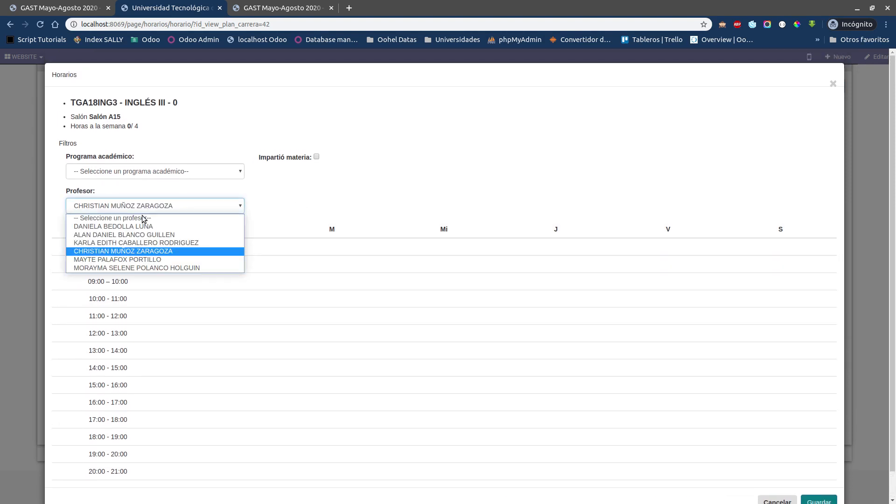
click(116, 267)
click(352, 194)
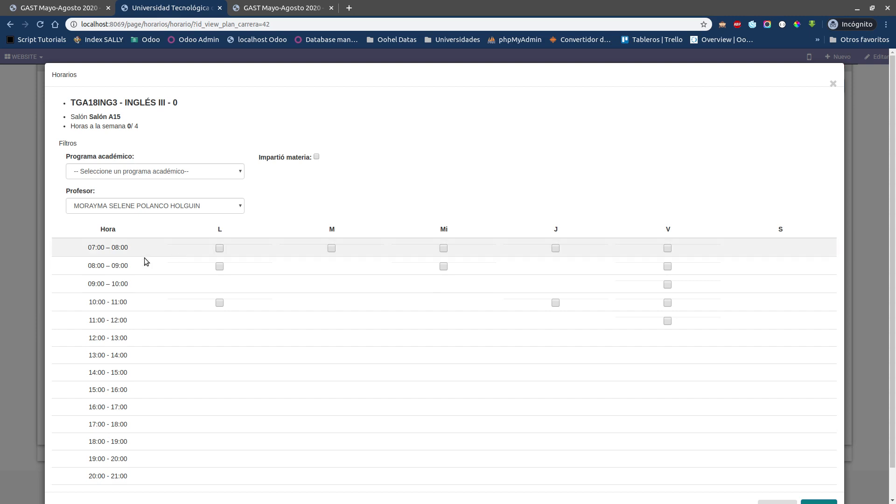
drag(87, 284, 131, 302)
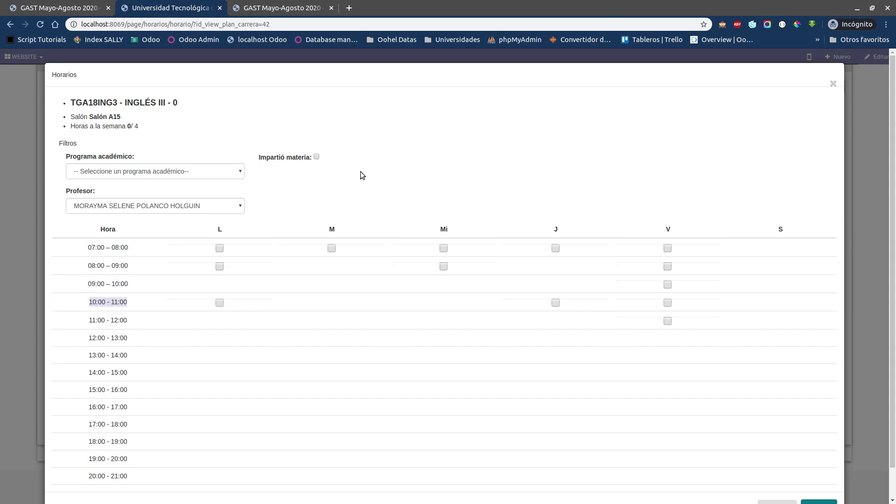
click(21, 260)
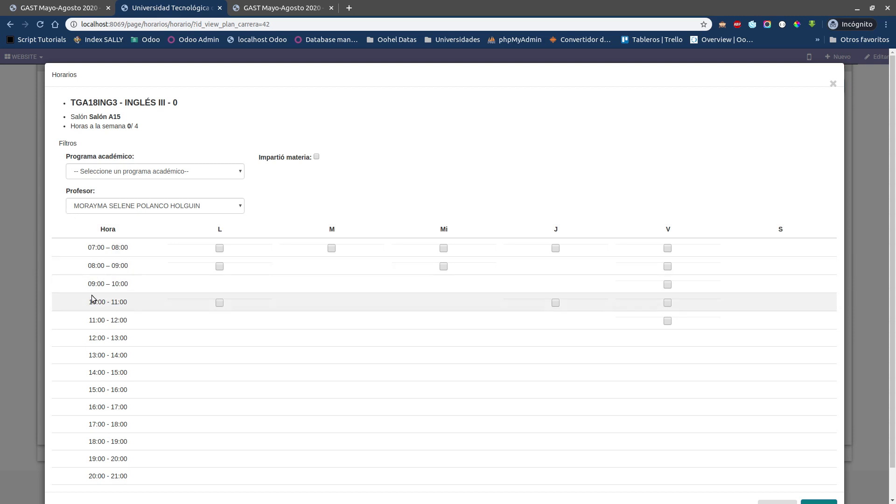
drag(89, 302, 139, 305)
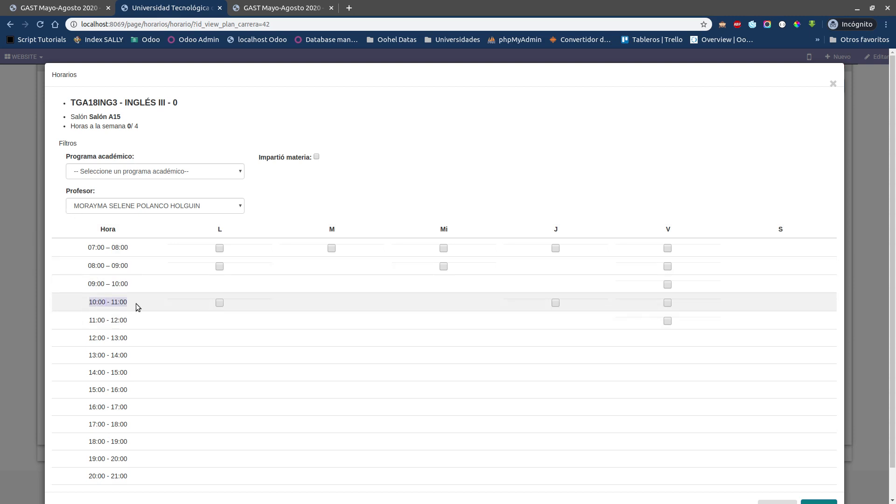
Step: Schedule INGLÉS III in Salón A15 on Monday 10:00–11:00, Tuesday 07:00–08:00, Wednesday 08:00–09:00 and Thursday 07:00–08:00, and save it
click(220, 303)
click(331, 247)
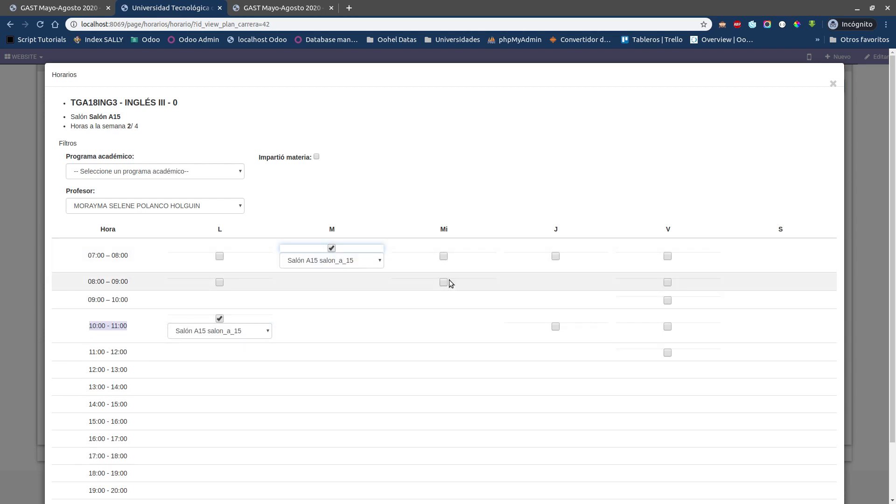
click(443, 282)
click(555, 256)
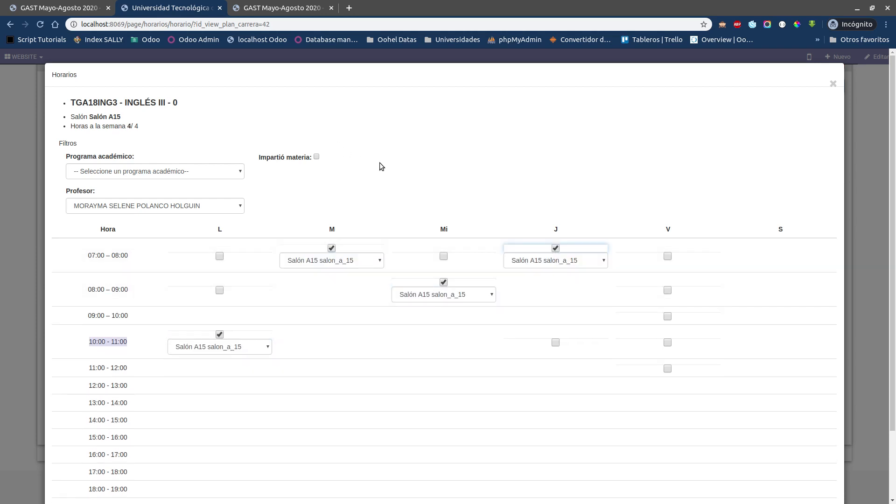
scroll(396, 163, down, 3)
scroll(396, 164, up, 3)
drag(125, 104, 177, 102)
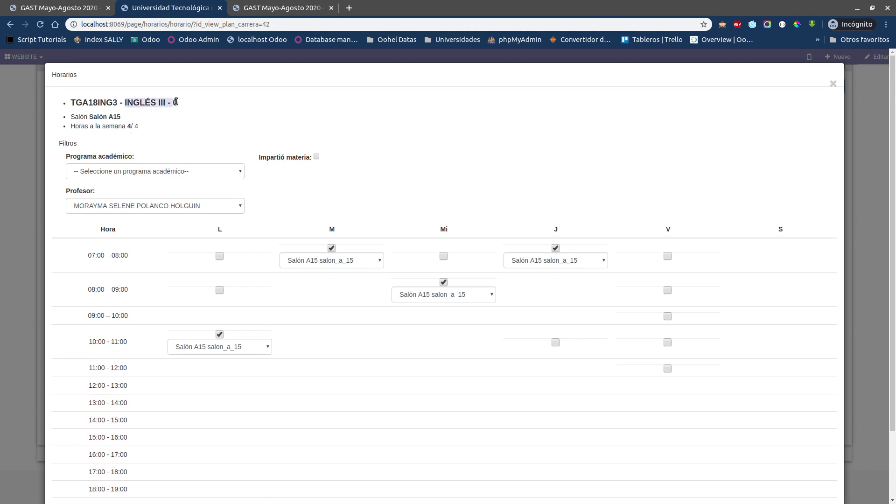
click(428, 160)
scroll(448, 261, down, 3)
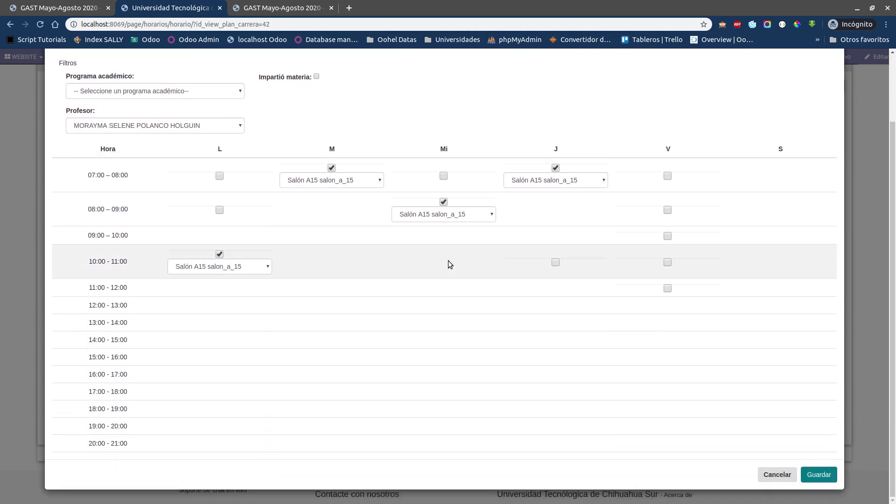
scroll(447, 260, up, 3)
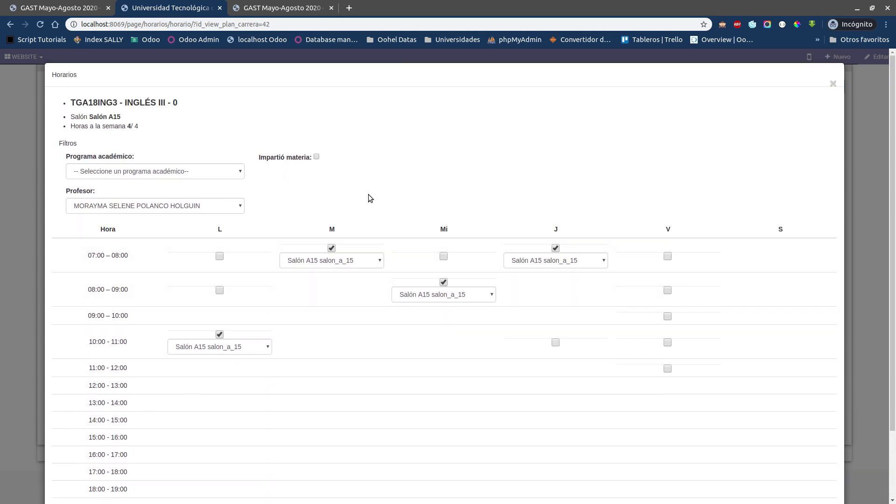
scroll(854, 480, down, 3)
click(806, 475)
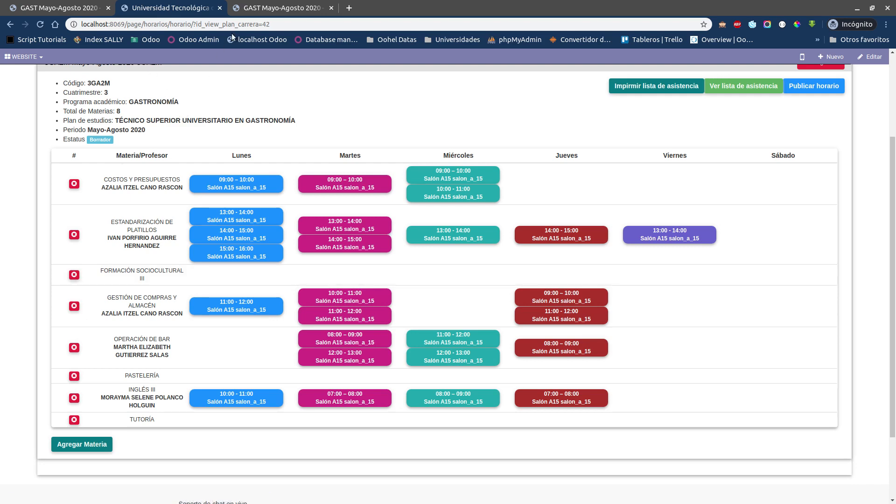
Step: Open the general teacher evaluation results in the Evaluación 360 application
click(274, 9)
drag(274, 10, 147, 12)
click(11, 59)
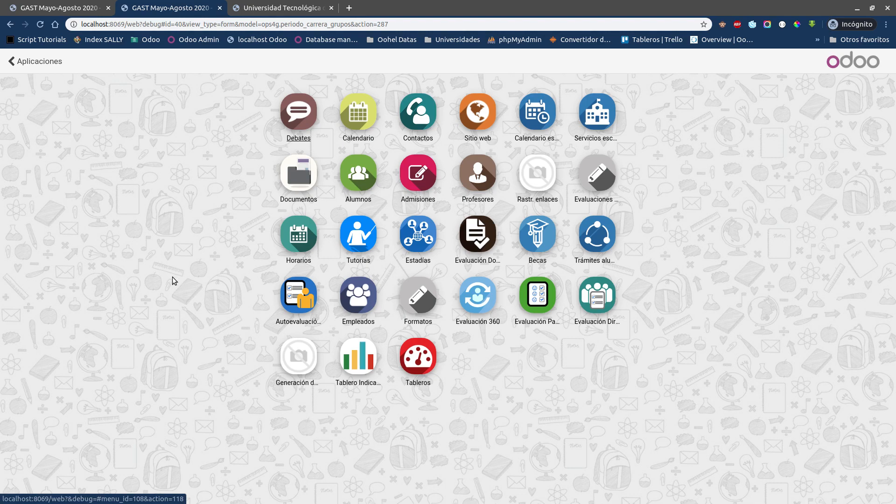
click(470, 301)
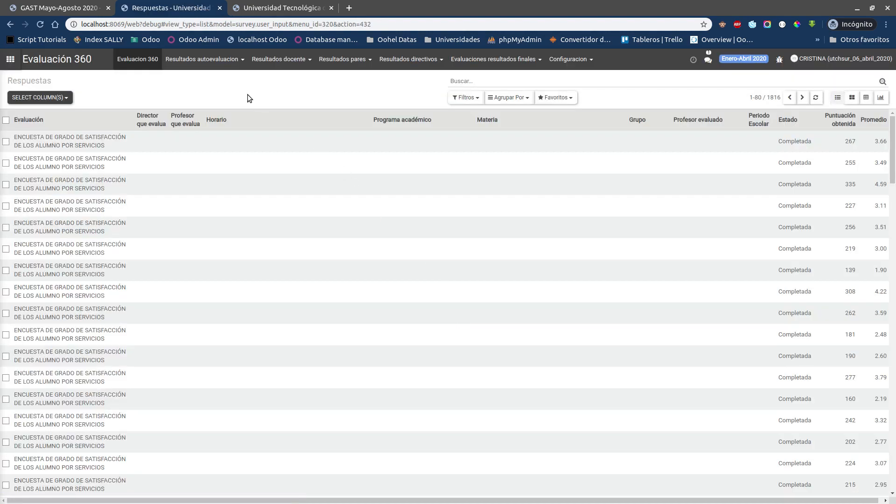
click(282, 67)
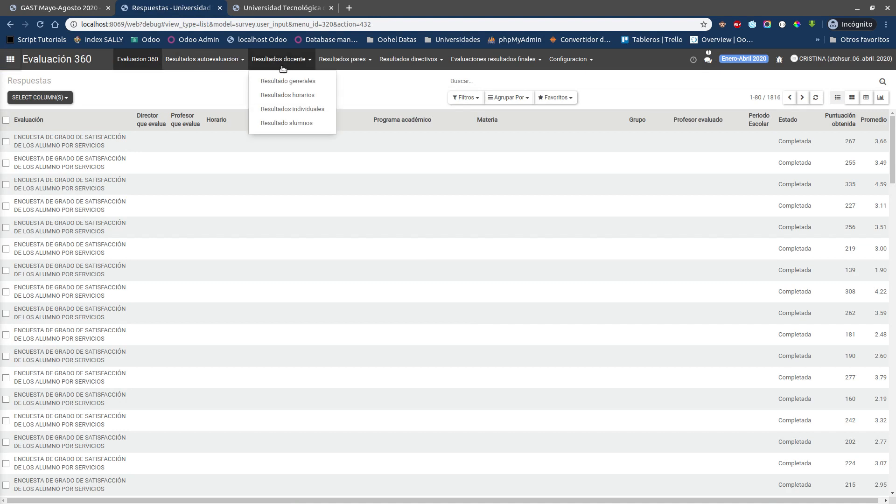
click(284, 81)
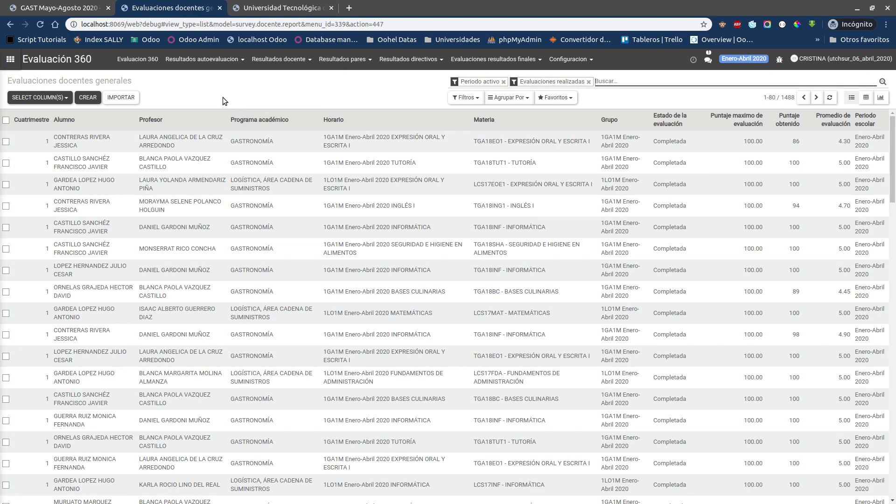
Step: Open the individual teacher evaluation results, sort them by survey average from highest to lowest, and open the top-ranked professor's record
click(280, 59)
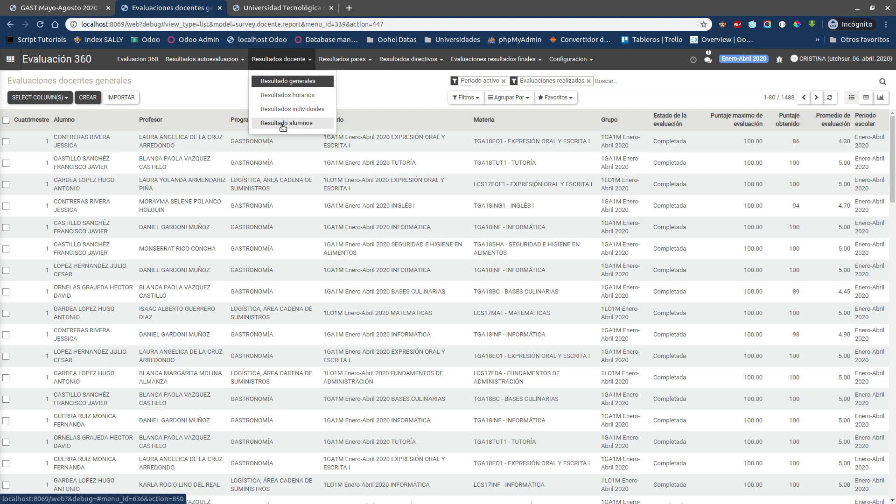
click(282, 111)
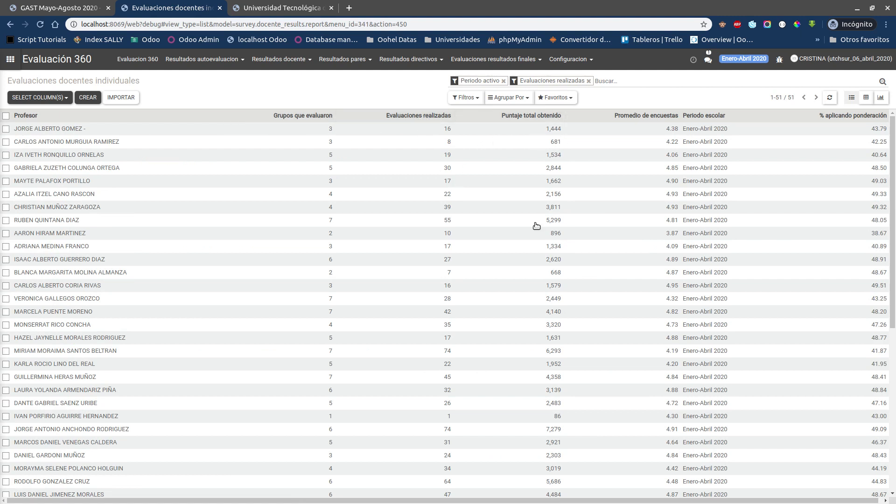
click(659, 115)
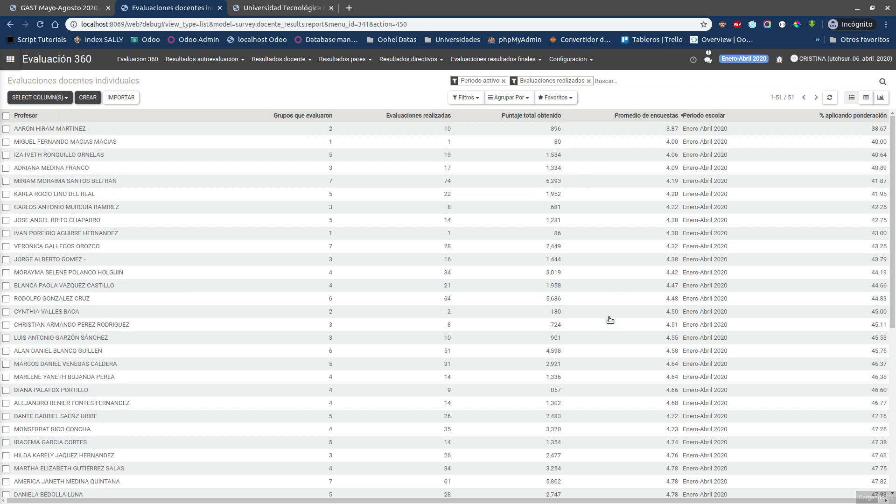
click(642, 117)
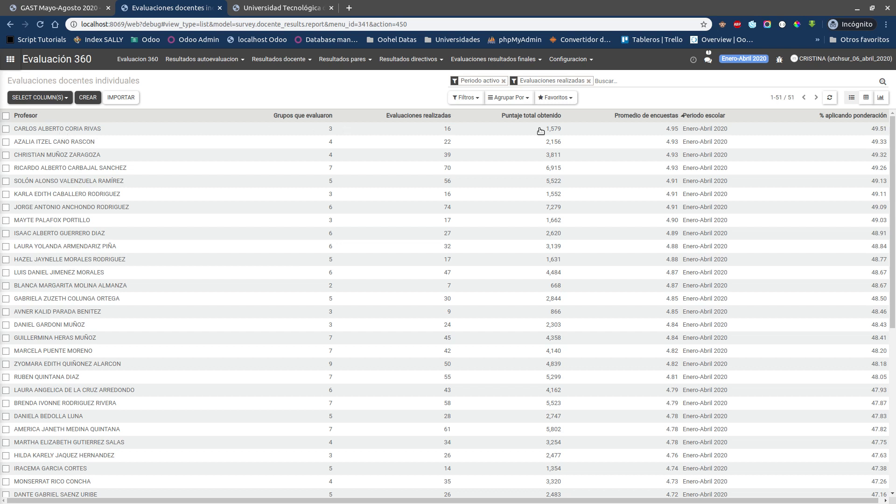
click(670, 132)
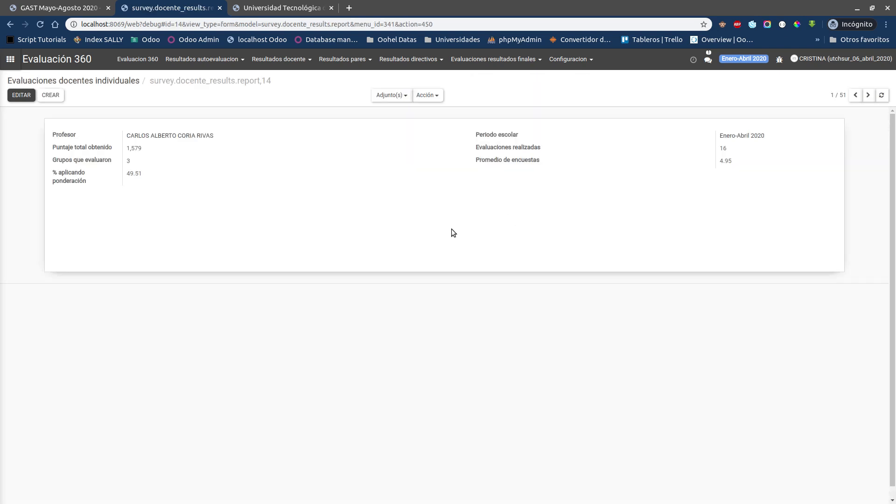
Step: Switch to the group schedule page and examine the assigned professors, classrooms and hours for every 3GA2M subject
click(281, 7)
click(166, 4)
click(264, 4)
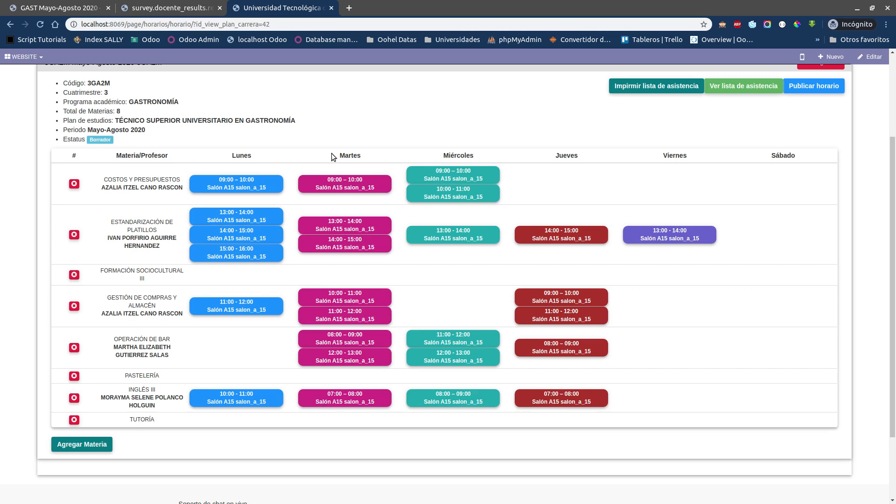
scroll(331, 153, up, 2)
scroll(332, 153, down, 3)
scroll(331, 153, up, 3)
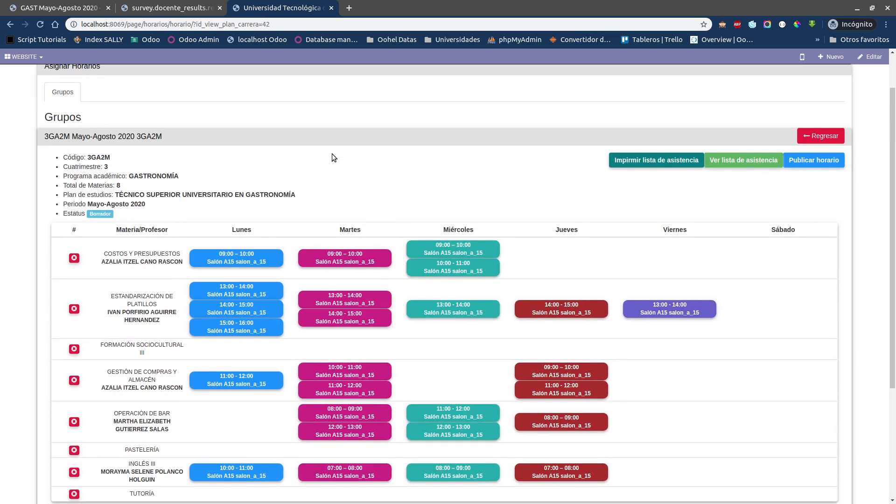
scroll(332, 153, down, 3)
scroll(333, 173, up, 3)
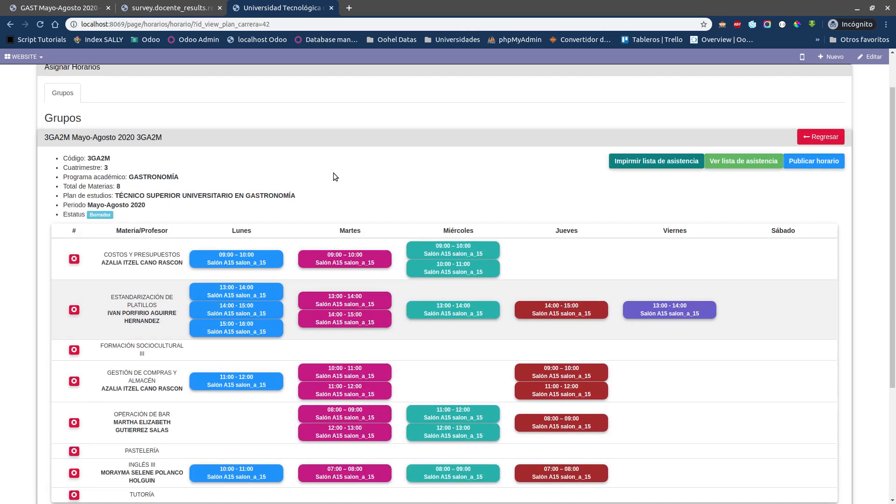
scroll(331, 174, down, 2)
scroll(296, 253, down, 3)
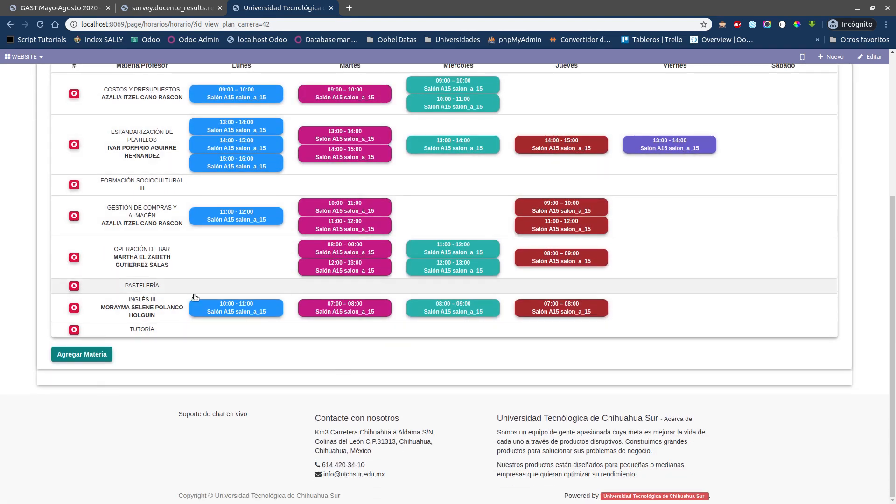
scroll(187, 338, up, 1)
scroll(188, 341, up, 3)
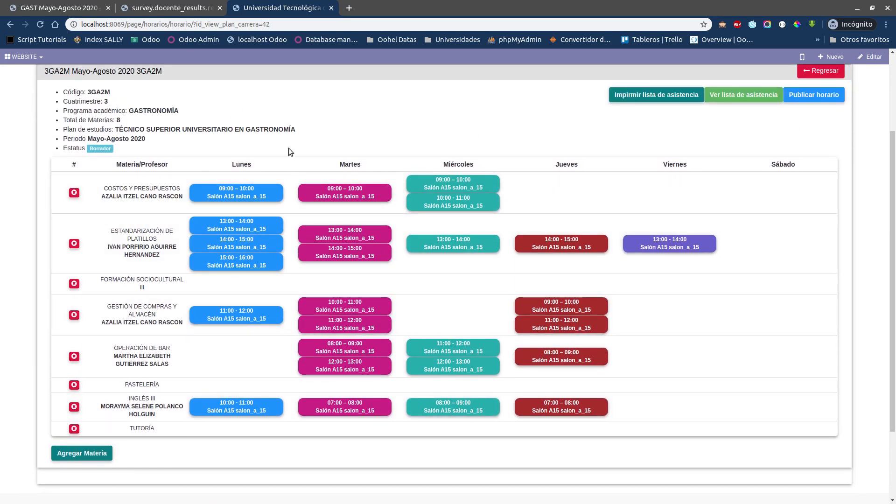
scroll(288, 148, up, 5)
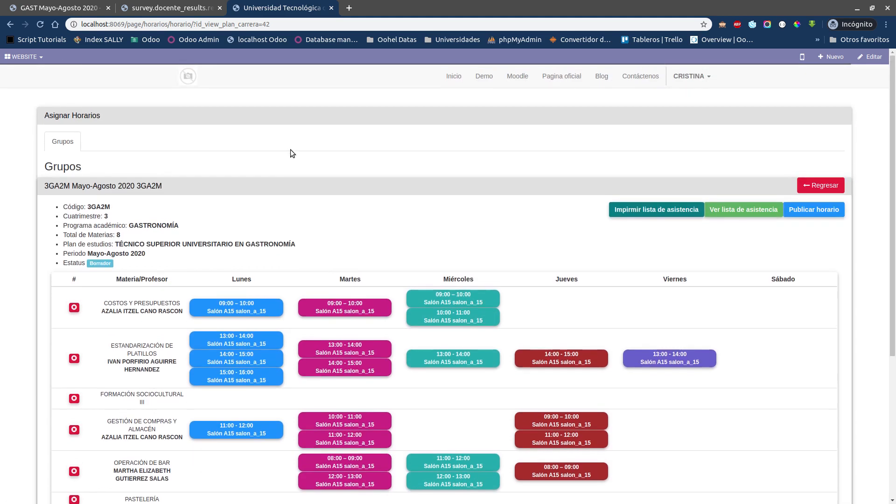
Step: Try to publish the 3GA2M Mayo-Agosto 2020 schedule, reading the notice about notifying professors and accepting it
triple_click(201, 246)
click(478, 238)
click(818, 213)
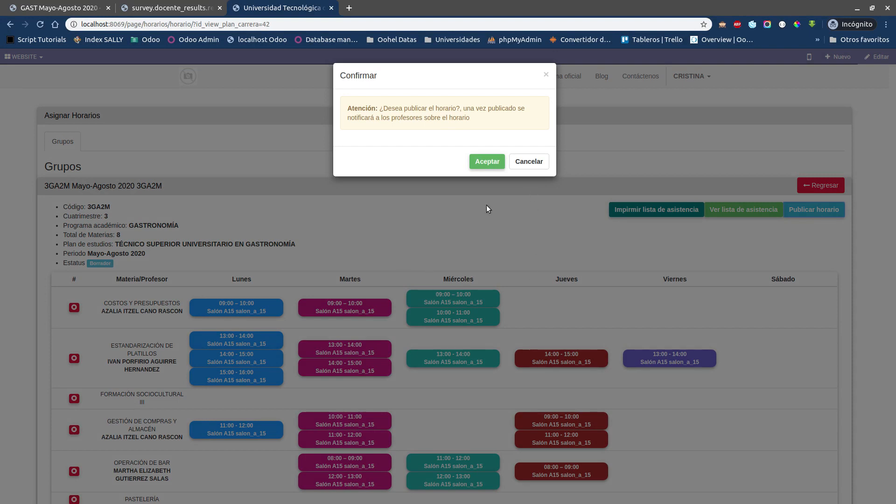
triple_click(385, 110)
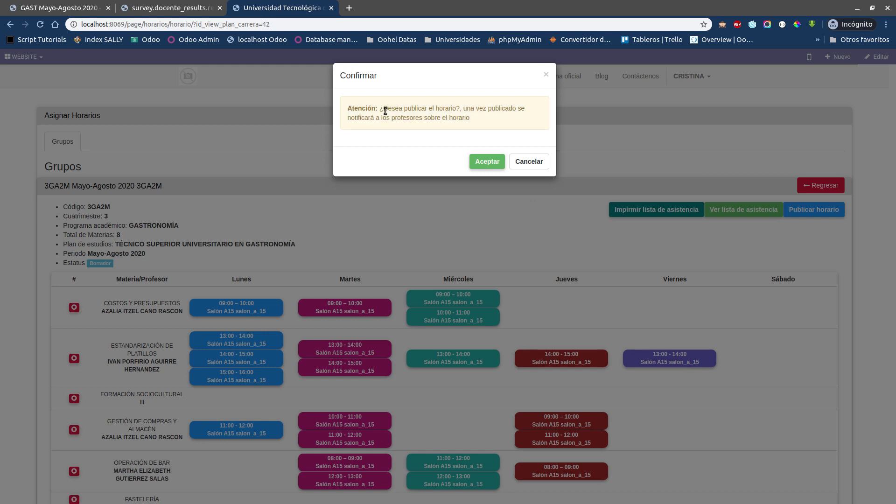
triple_click(386, 111)
triple_click(386, 112)
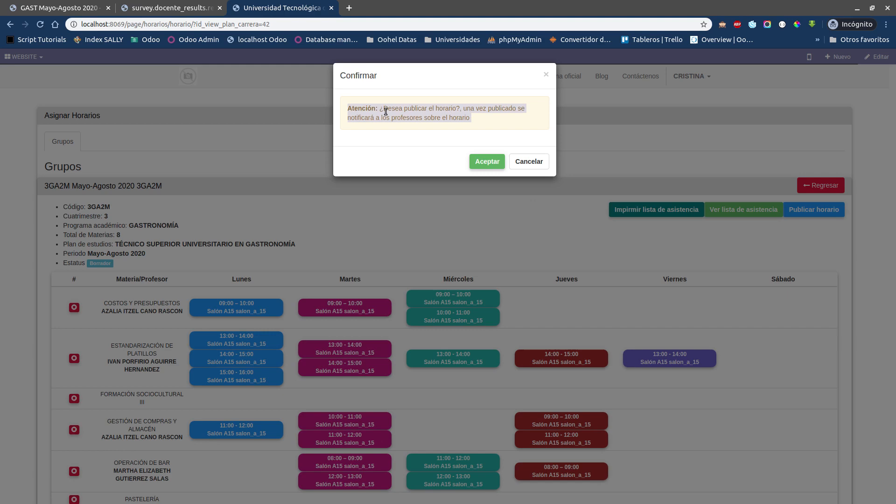
click(480, 161)
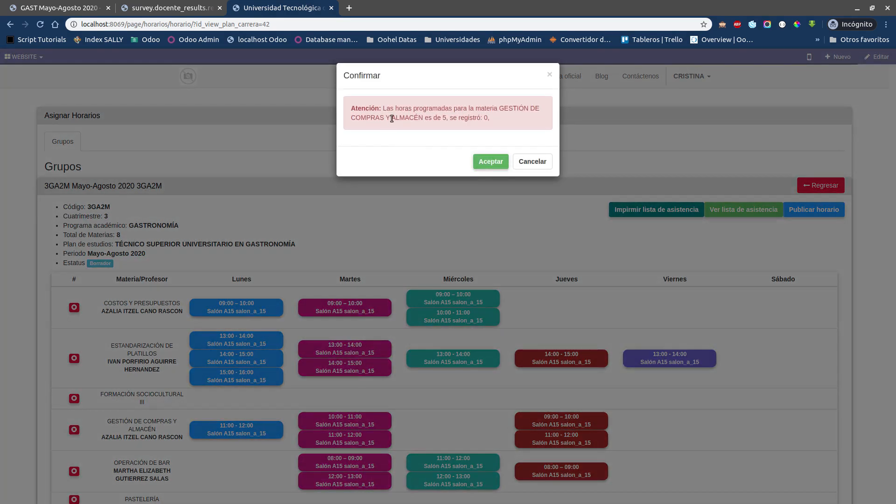
Step: Read the warning about the hours programmed for GESTIÓN DE COMPRAS Y ALMACÉN and dismiss the publishing dialogs
triple_click(392, 118)
click(385, 110)
drag(381, 109, 434, 135)
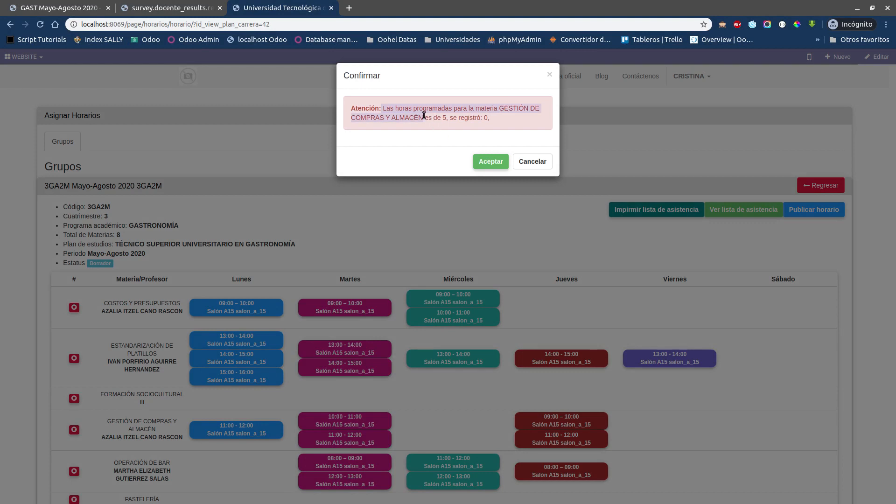
click(423, 115)
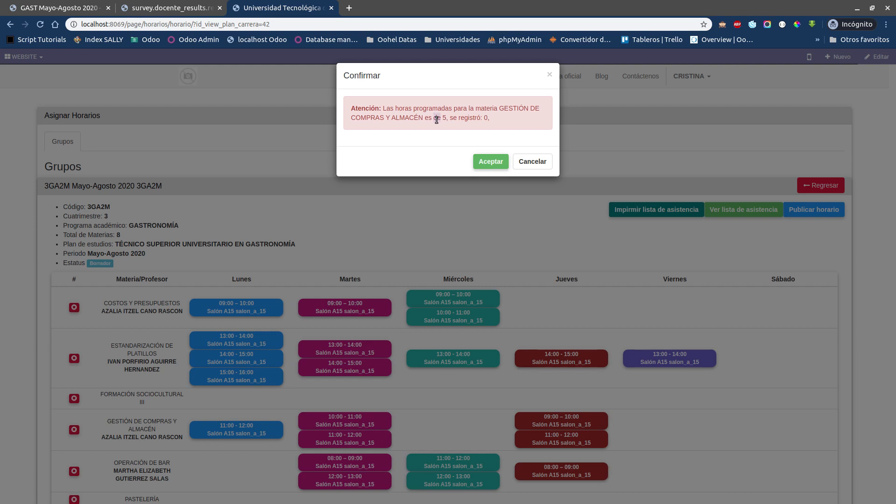
click(491, 161)
click(794, 210)
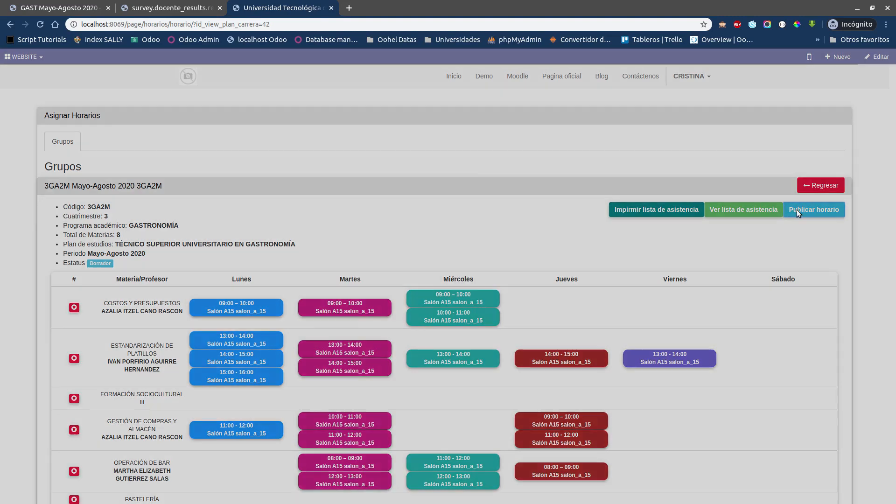
click(549, 73)
Step: Return to the GAST Mayo-Agosto 2020 record and open the details of group 3GA2M under the third cuatrimestre
scroll(387, 274, down, 4)
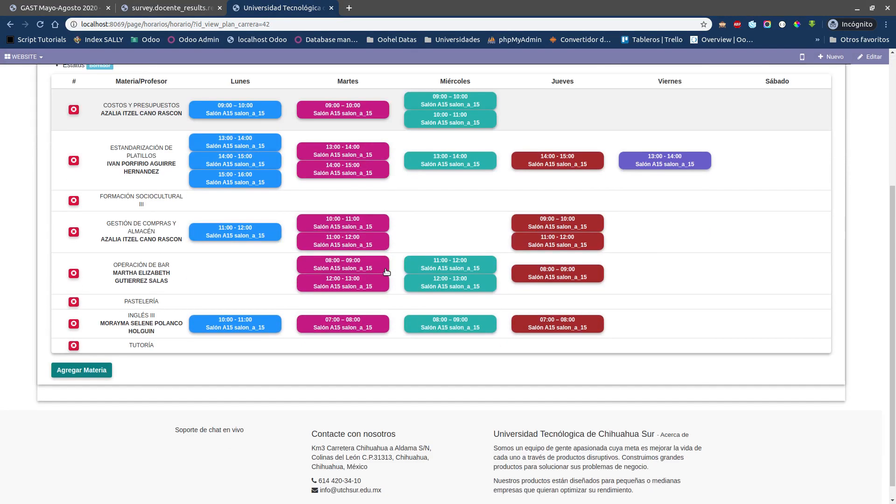
scroll(314, 400, up, 1)
scroll(314, 401, up, 2)
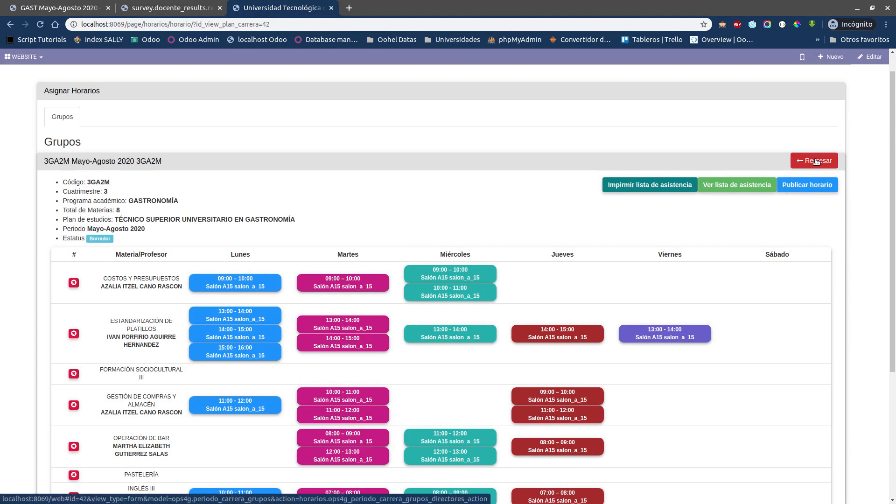
click(816, 161)
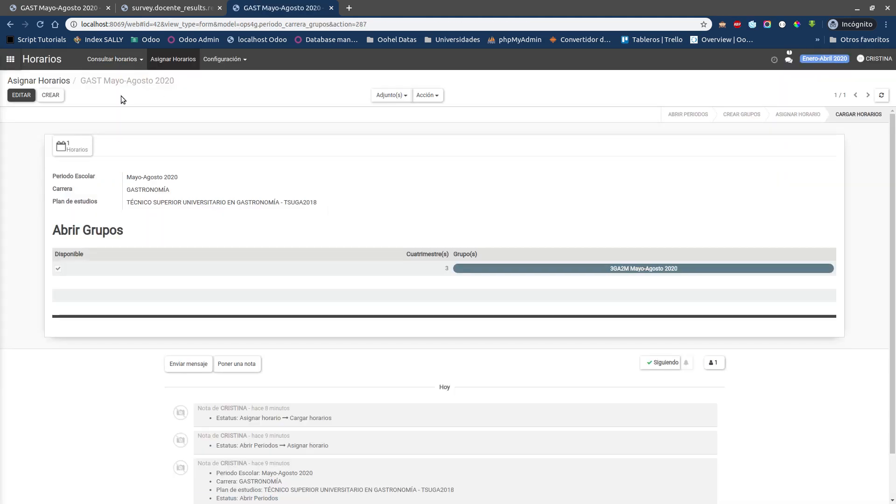
click(425, 271)
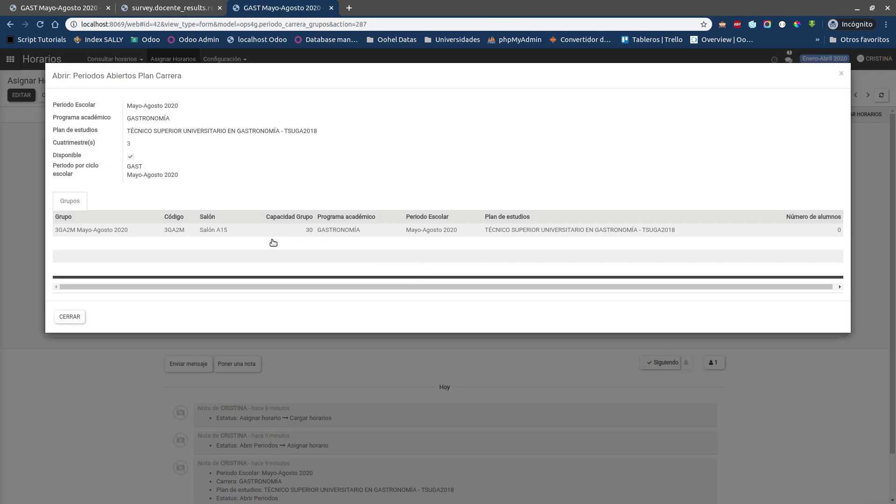
click(256, 233)
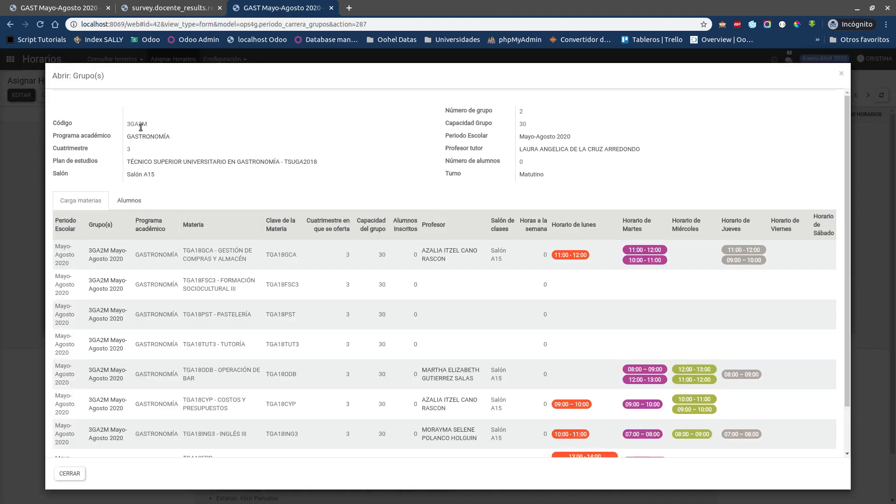
Step: Copy the group code 3GA2M from the group details and open the Horarios por carrera list
double_click(143, 125)
key(ctrl+c)
click(186, 120)
key(Escape)
key(Escape)
click(119, 66)
click(118, 80)
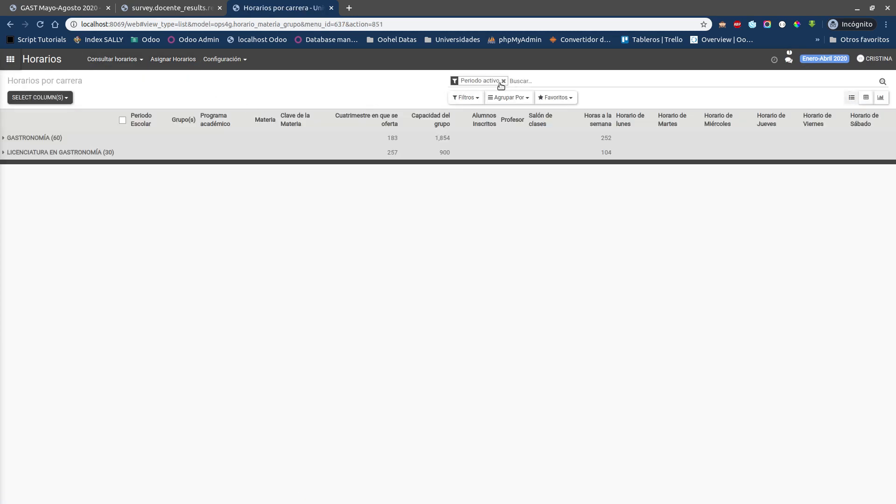
Step: Replace the active-period filter with a Grupo(s) search for 3GA2M and expand the GASTRONOMÍA group
click(502, 81)
key(ctrl+v)
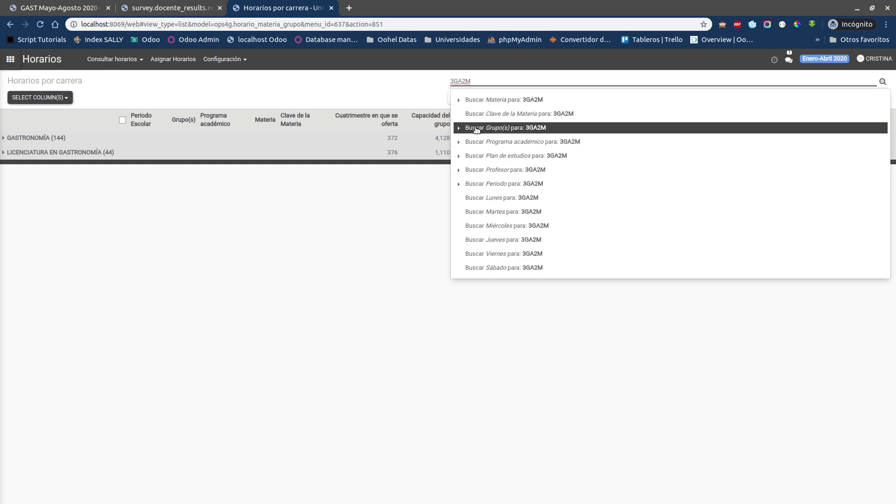
click(506, 132)
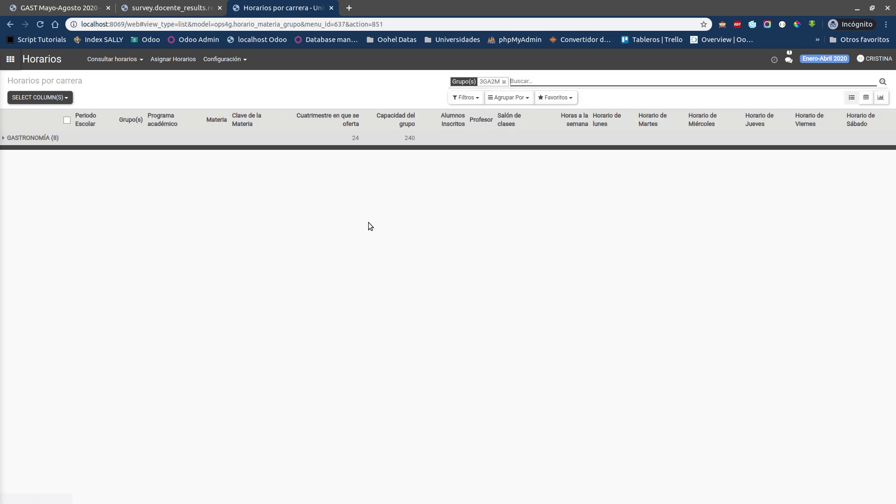
click(80, 140)
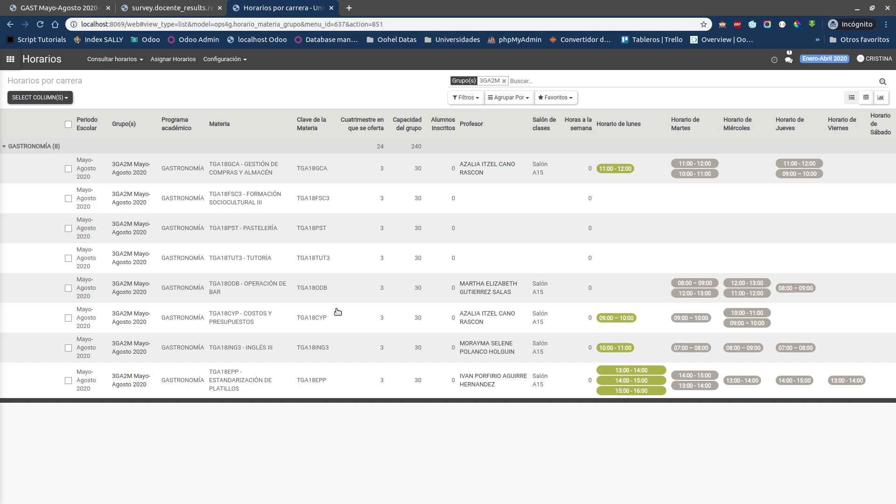
Step: Select the 3GA2M rows for FORMACIÓN SOCIOCULTURAL III, PASTELERÍA and TUTORÍA
click(68, 198)
click(68, 228)
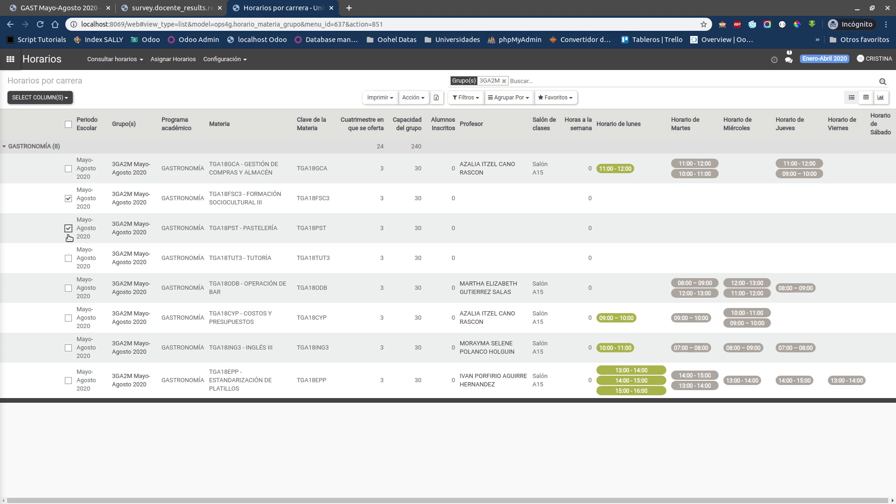
click(68, 259)
Step: Remove the 3GA2M group search and filter the schedules by Periodo activo
click(504, 81)
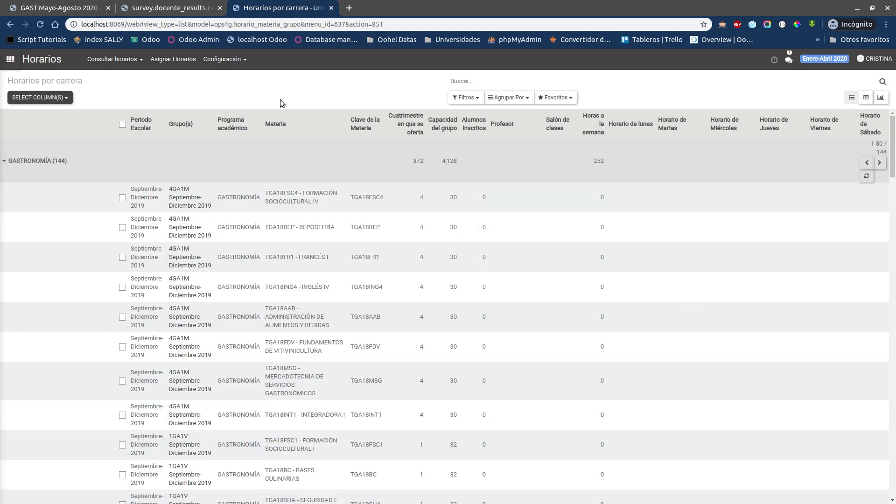
click(465, 97)
click(476, 116)
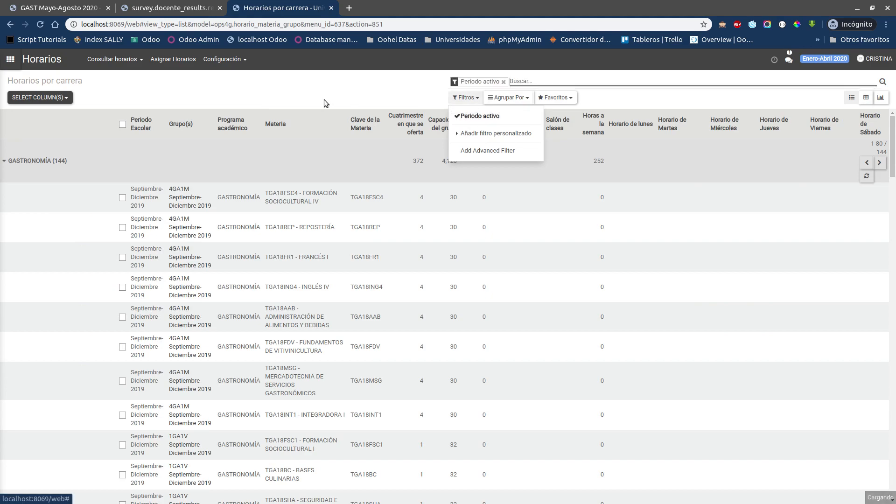
click(314, 105)
Step: Examine the professors, classrooms, weekly hours and daily time slots of the active period's GASTRONOMÍA schedules
scroll(286, 241, down, 5)
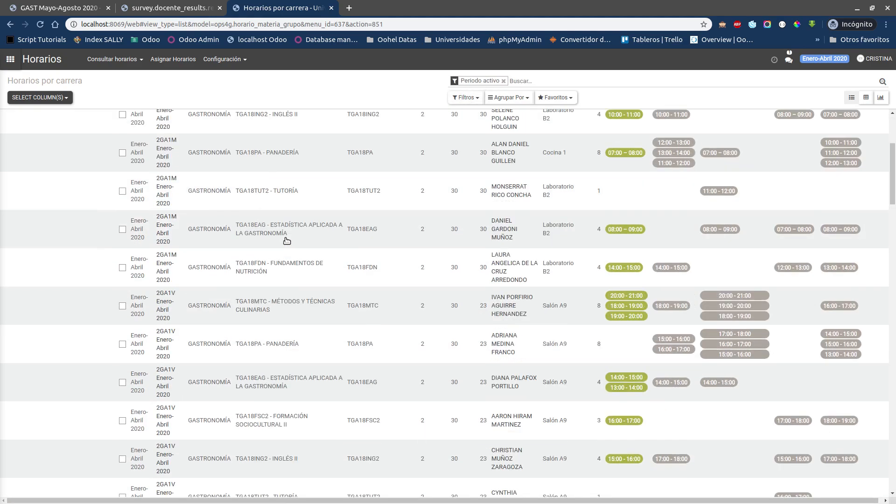
scroll(287, 241, up, 5)
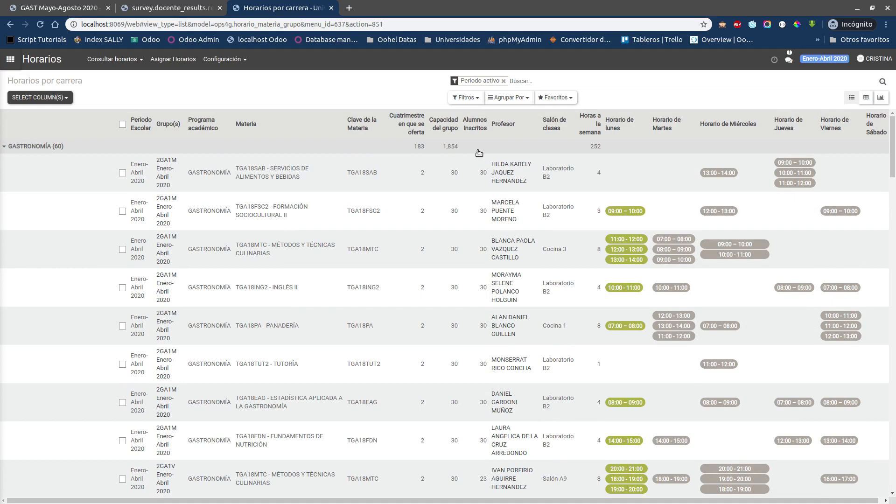
scroll(695, 266, down, 3)
scroll(695, 266, up, 3)
scroll(777, 229, down, 3)
scroll(700, 303, up, 3)
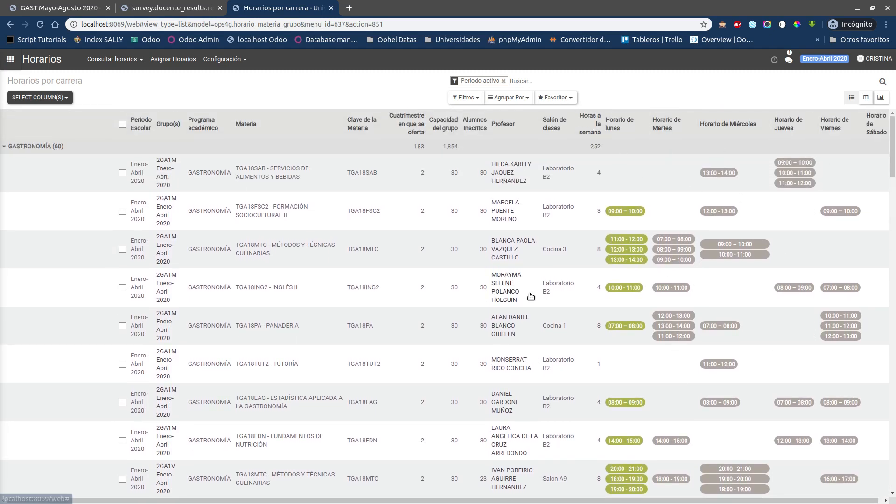
scroll(401, 304, down, 3)
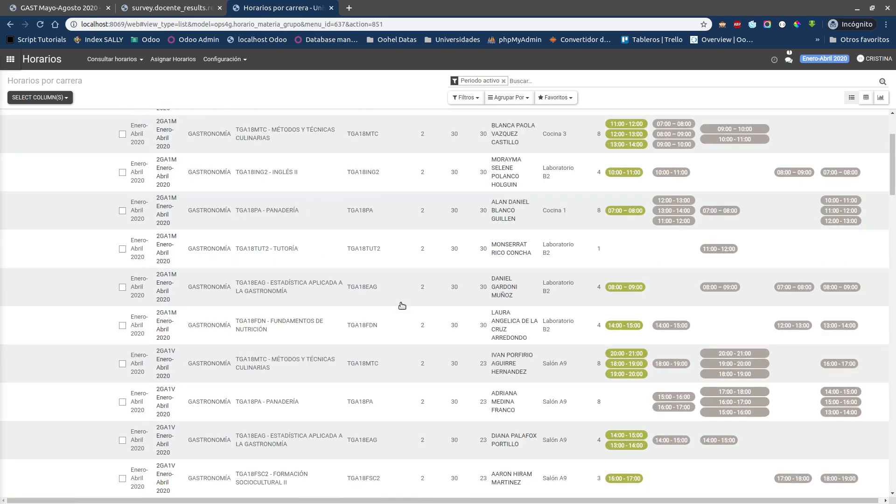
scroll(390, 312, up, 3)
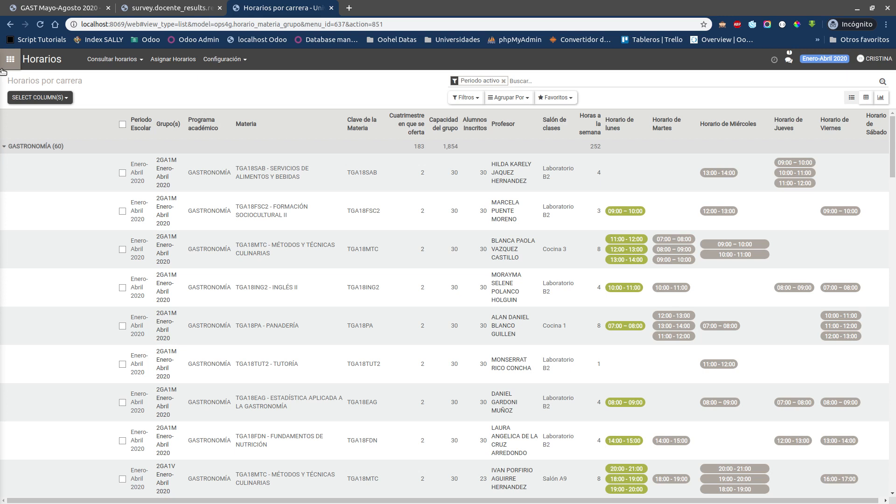
double_click(57, 83)
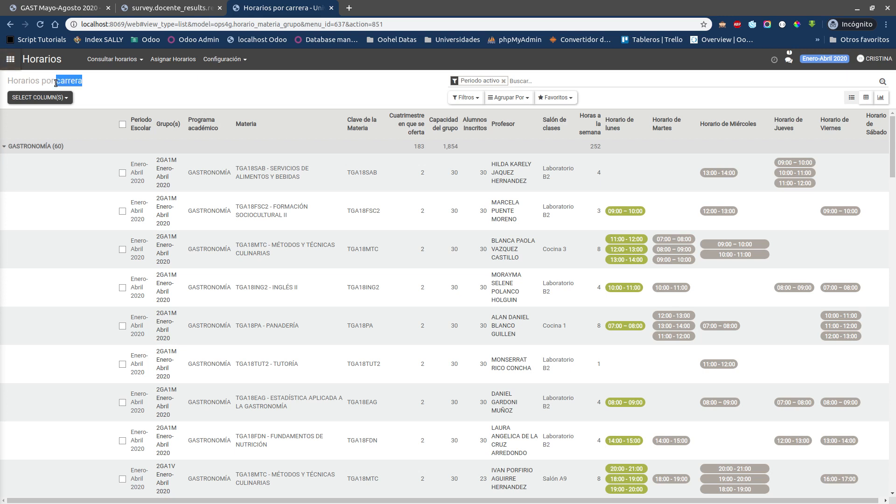
double_click(50, 83)
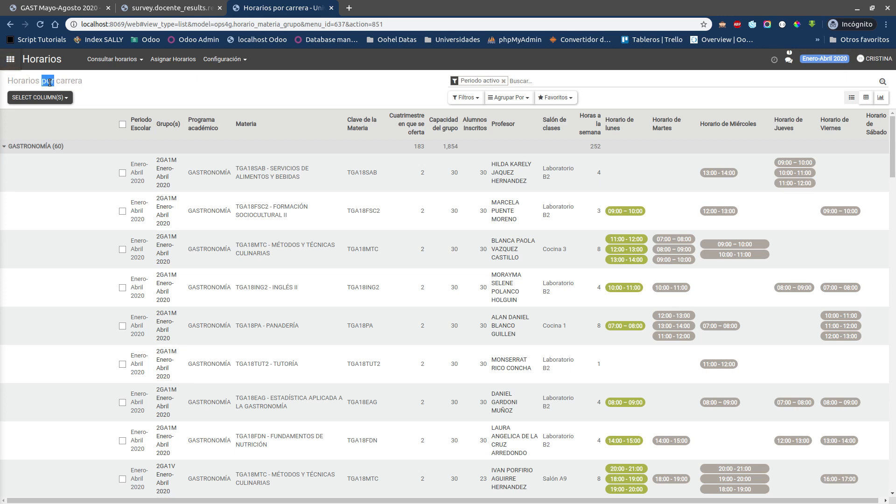